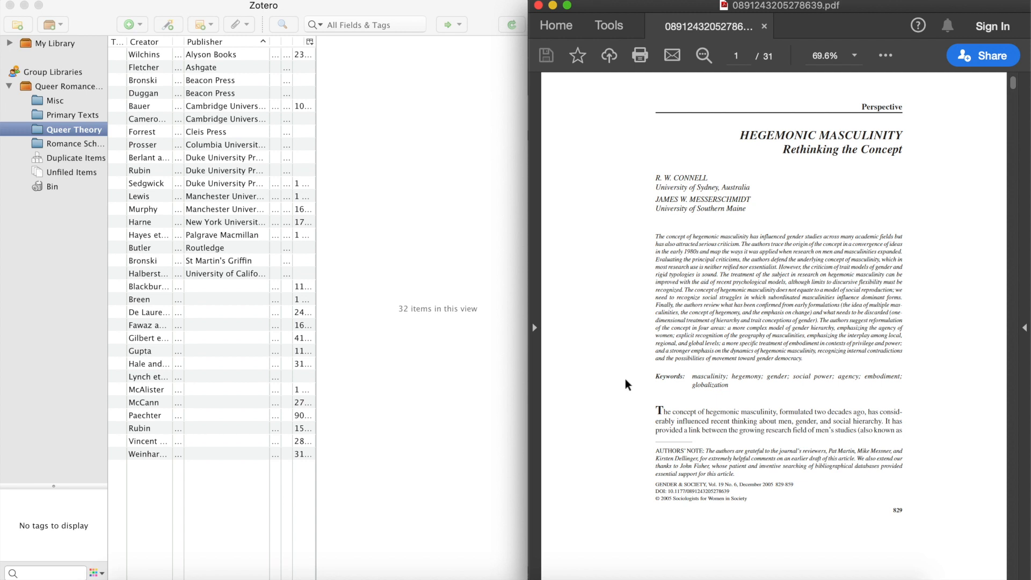
# Create a journal article item in the Queer Theory collection, titled "Hegemonic Masculinity: Rethinking the Concept".
pyautogui.click(382, 148)
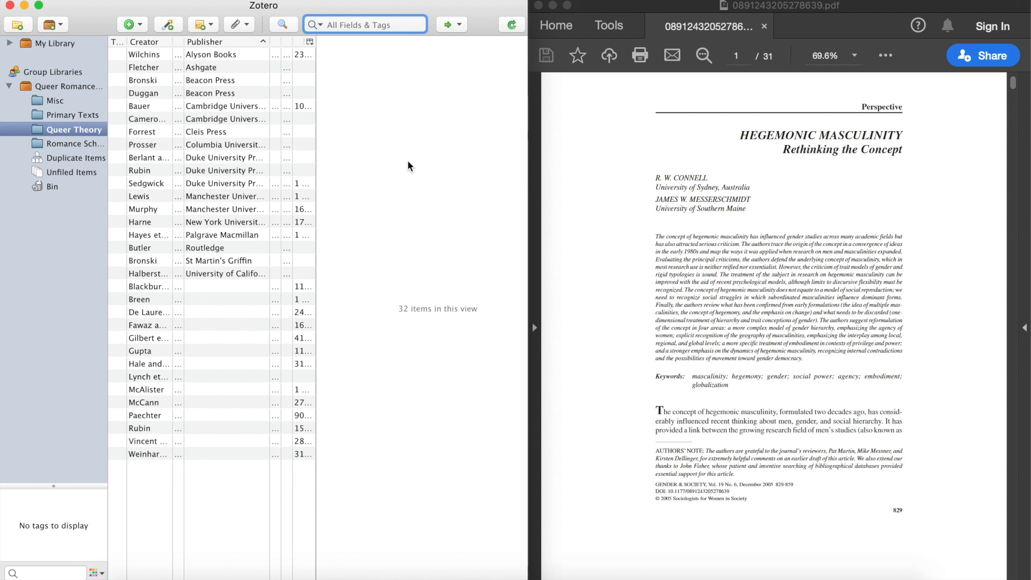
pyautogui.click(141, 24)
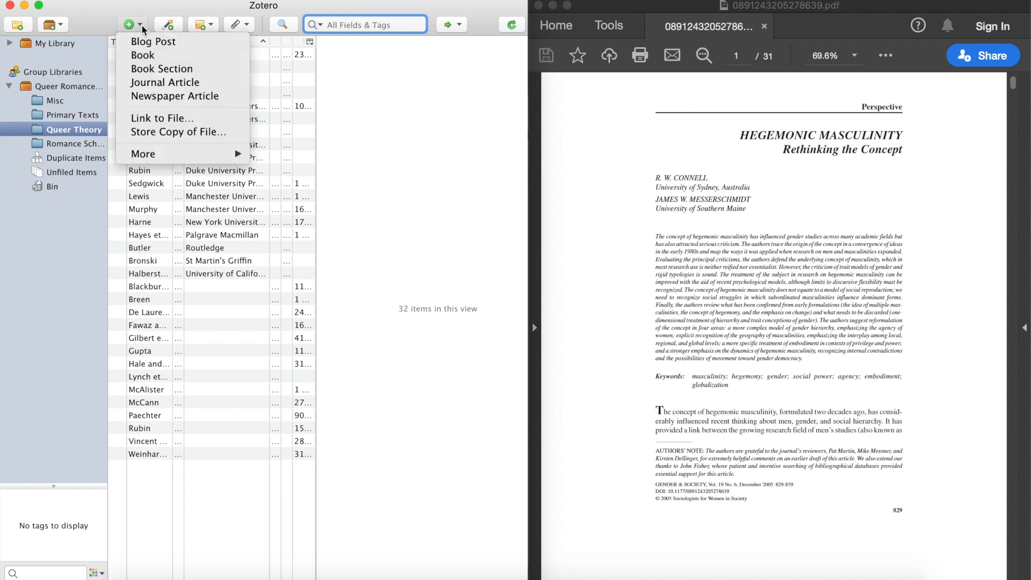
pyautogui.click(150, 81)
pyautogui.write('H')
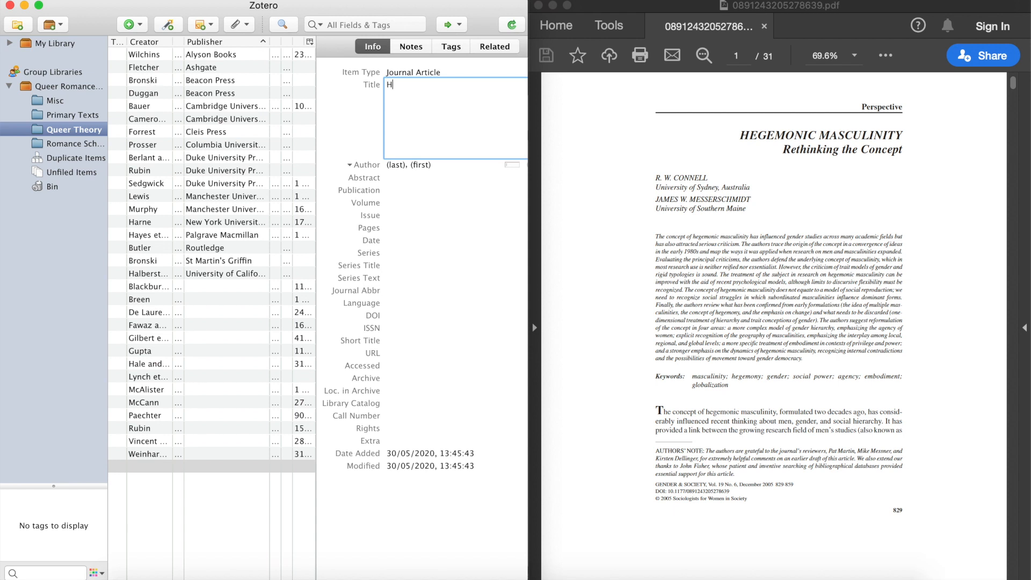
pyautogui.write('egemonic Masculinity: Ret')
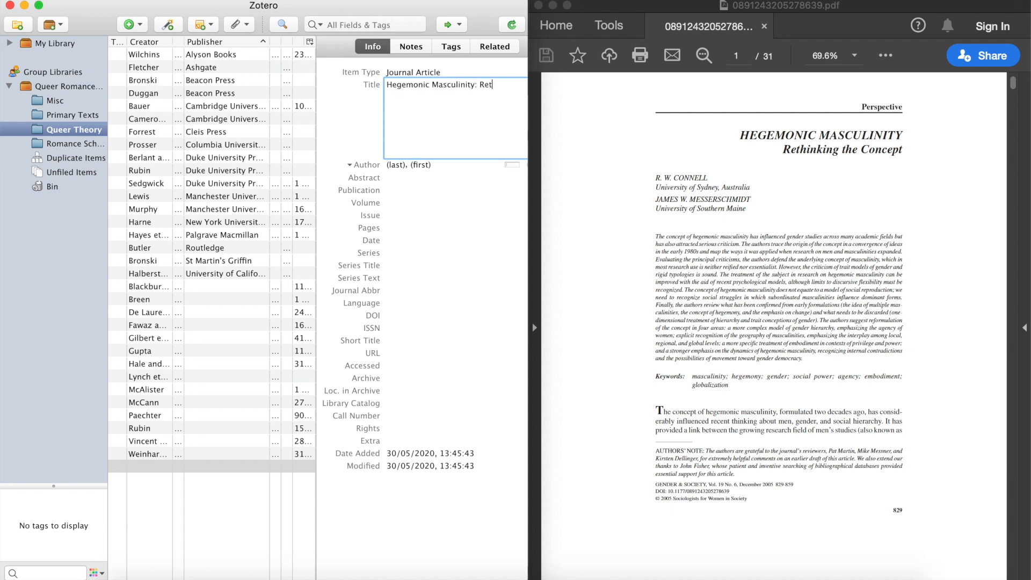
pyautogui.write('hinking the Concept')
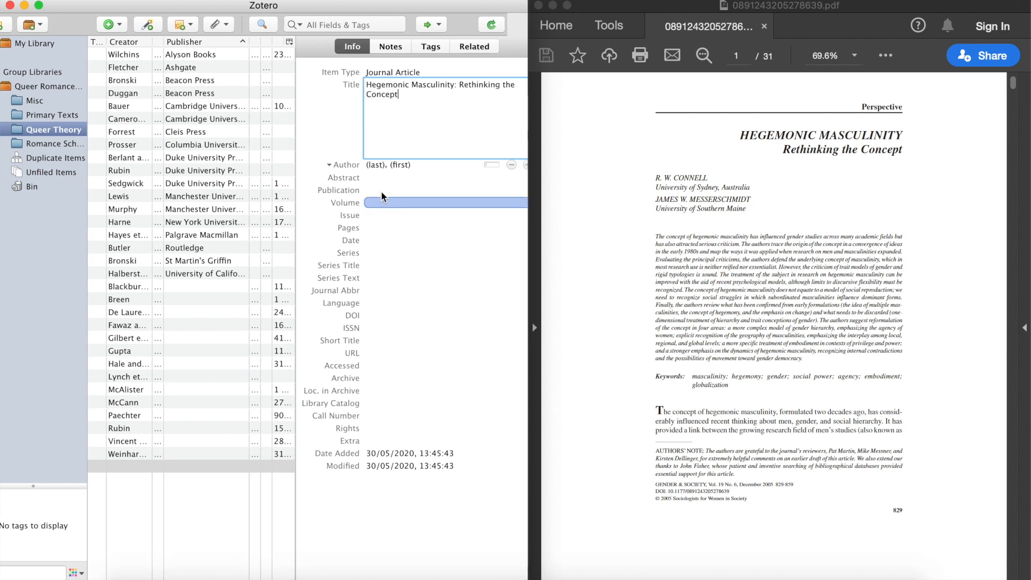
# Enter the first author's surname and initials as printed on the article's first page.
pyautogui.press('Tab')
pyautogui.write('Connell')
pyautogui.press('Tab')
pyautogui.write('R')
pyautogui.press('BackSpace')
pyautogui.write('R.R')
pyautogui.press('BackSpace')
pyautogui.write('W.')
pyautogui.press('Return')
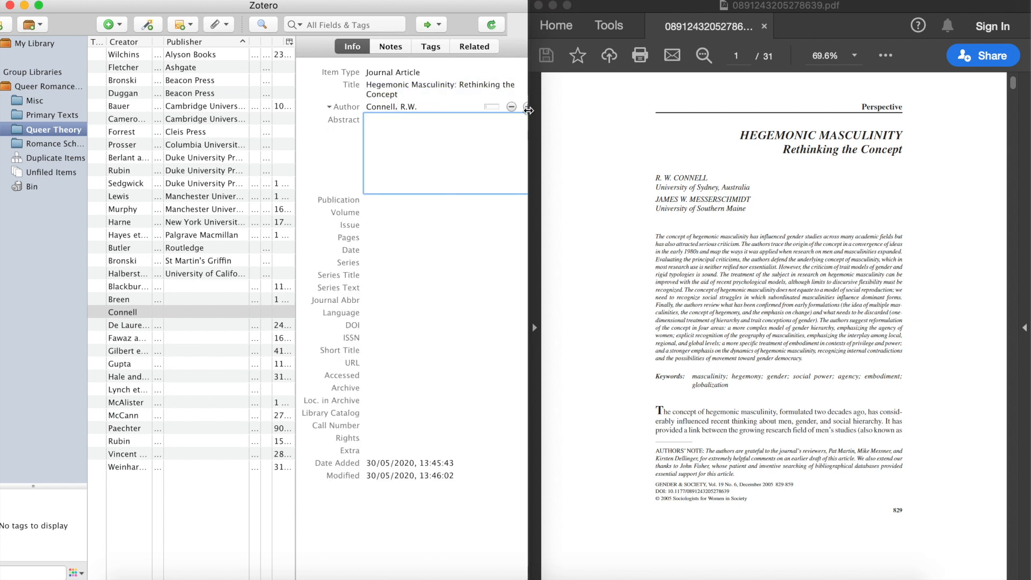
# Add a second author entry with the co-author's surname, first name and middle initial from the article.
pyautogui.click(525, 106)
pyautogui.write('Messer')
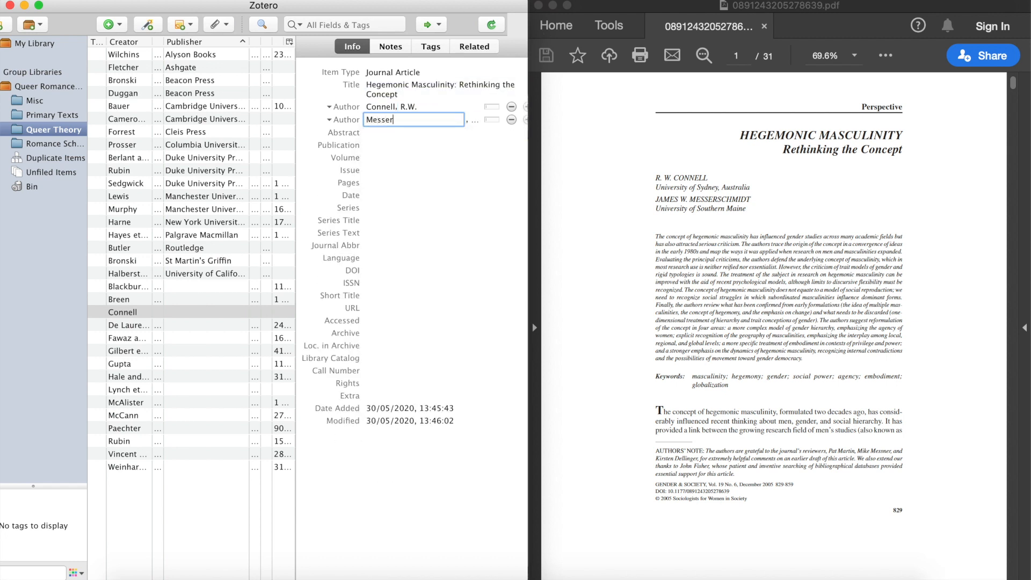
pyautogui.write('schmidt')
pyautogui.press('Tab')
pyautogui.write('James W.')
pyautogui.press('Return')
# Set the item's publication to Gender & Society, volume 19, issue 6.
pyautogui.click(384, 147)
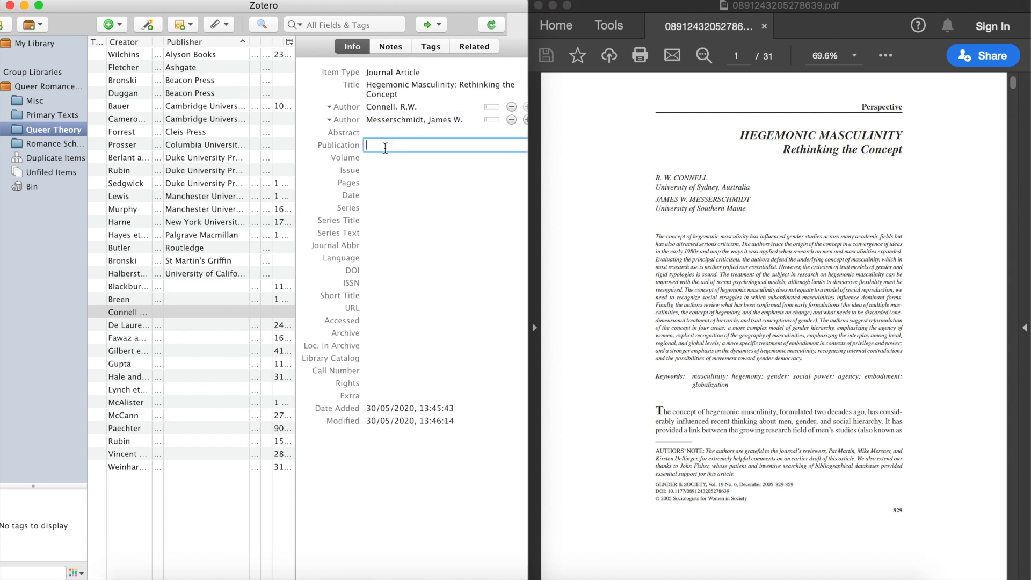
pyautogui.write('Gender & Society')
pyautogui.click(385, 158)
pyautogui.write('19')
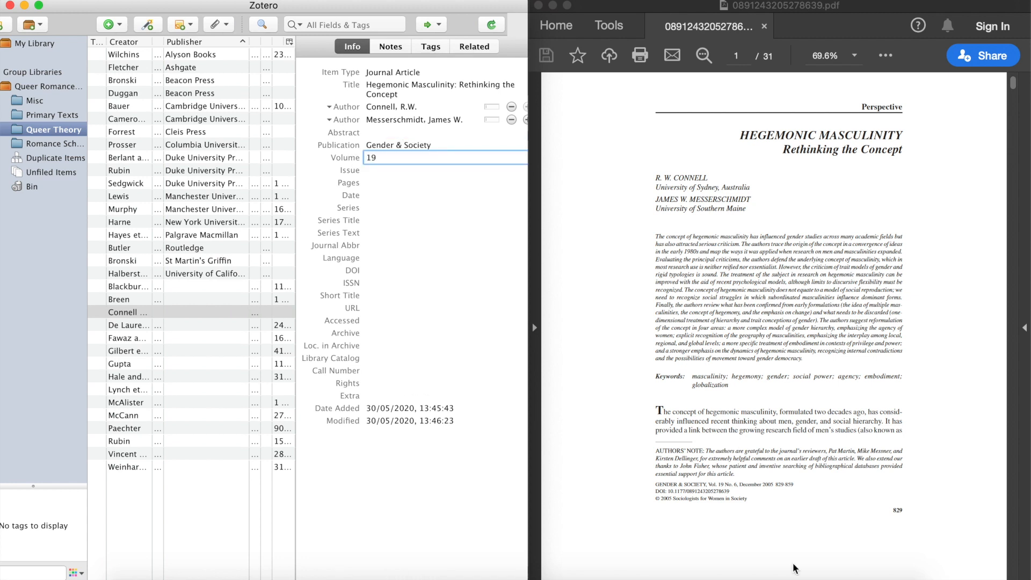
pyautogui.click(403, 171)
pyautogui.write('6')
# Set the item's pages to 829 - 859 and its date to 2005.
pyautogui.click(383, 184)
pyautogui.write('829 ')
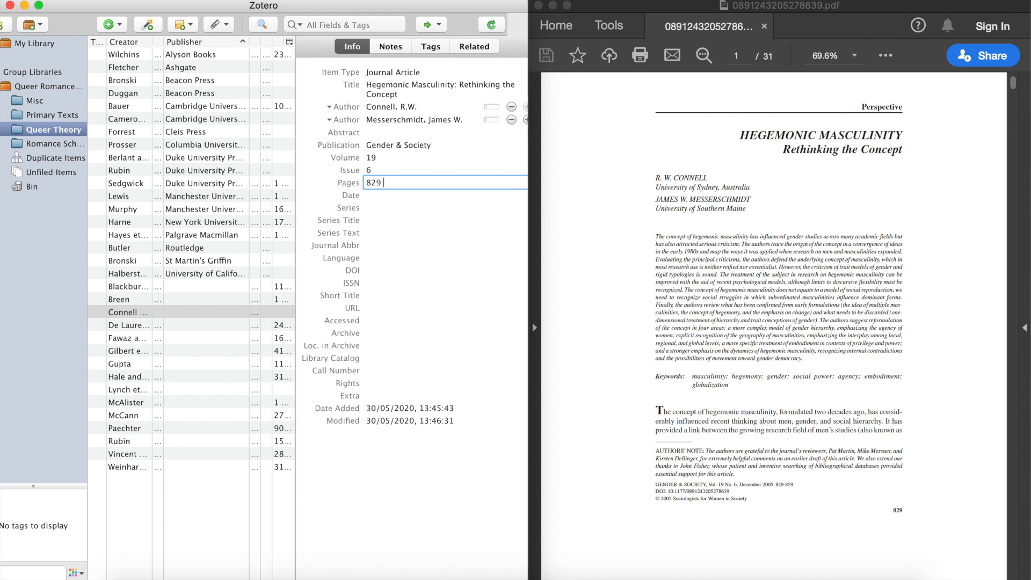
pyautogui.write('- 859')
pyautogui.click(394, 197)
pyautogui.write('2005')
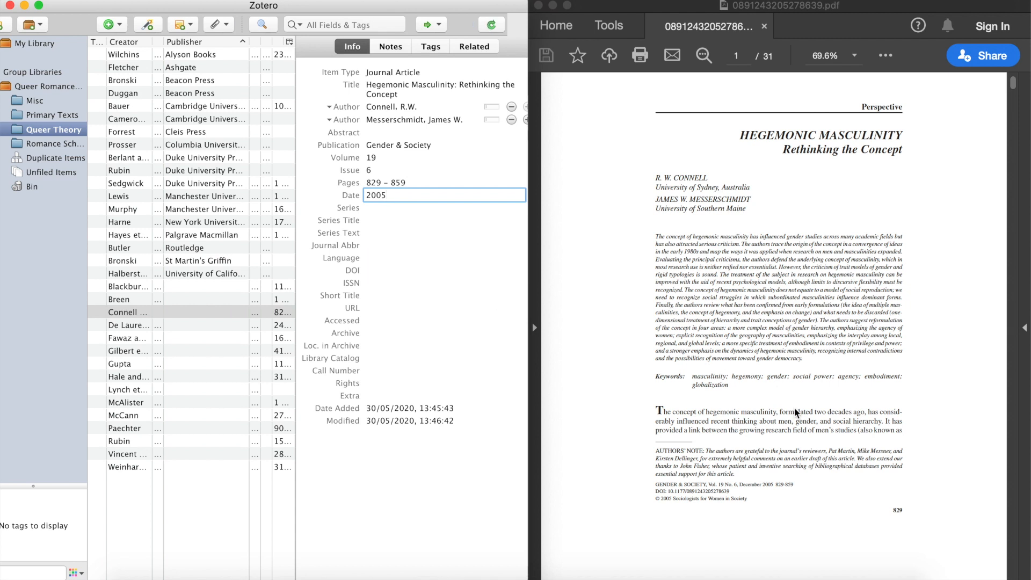
pyautogui.click(735, 497)
pyautogui.moveTo(733, 494); pyautogui.dragTo(667, 490)
pyautogui.click(749, 514)
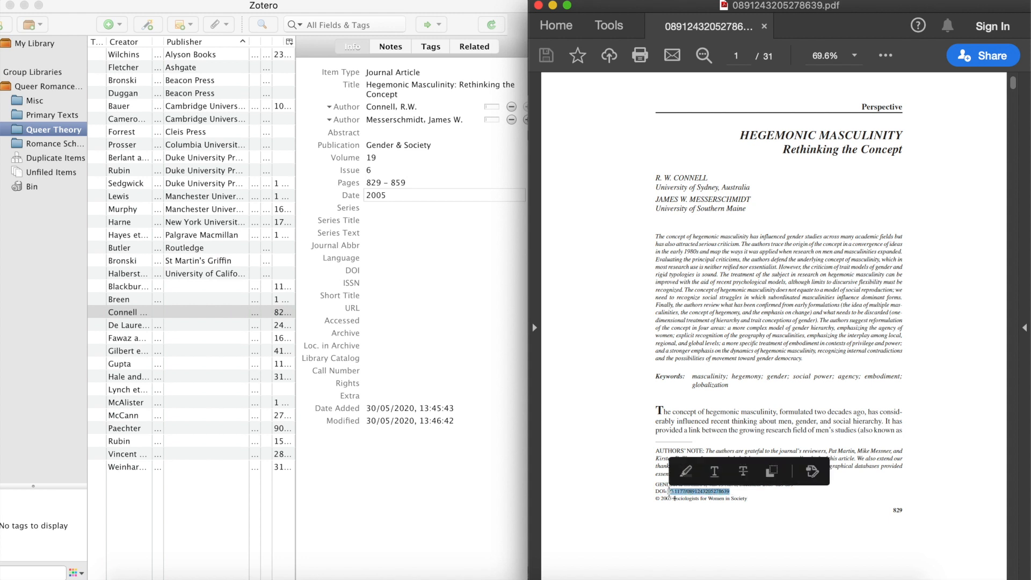
pyautogui.click(781, 472)
pyautogui.click(383, 270)
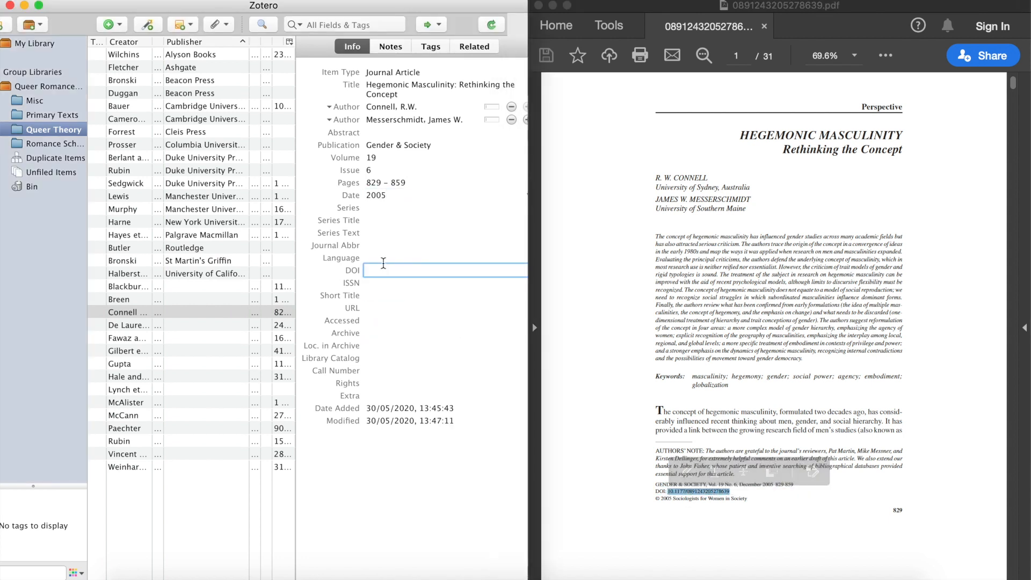
pyautogui.press('super+v')
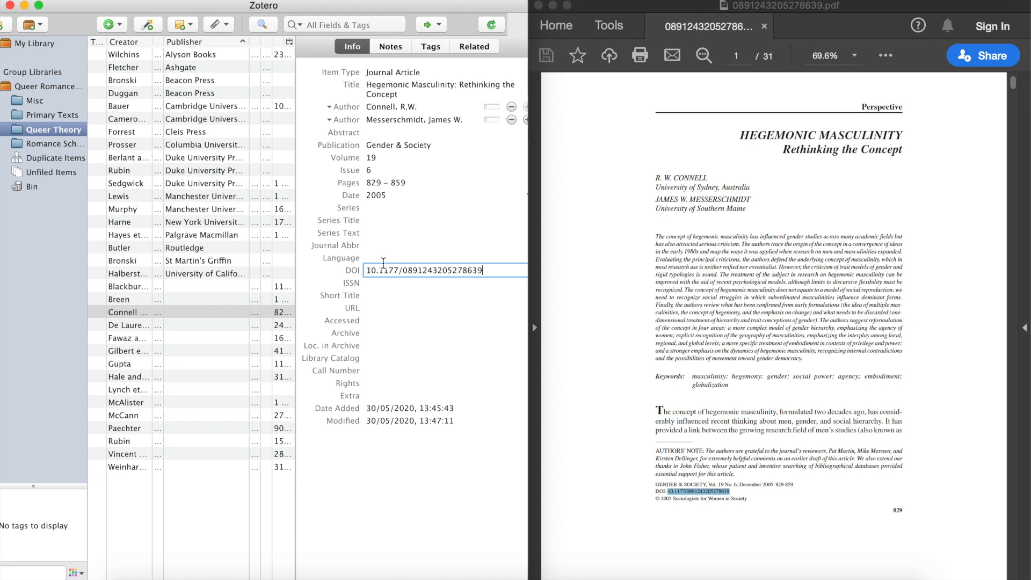
pyautogui.click(227, 554)
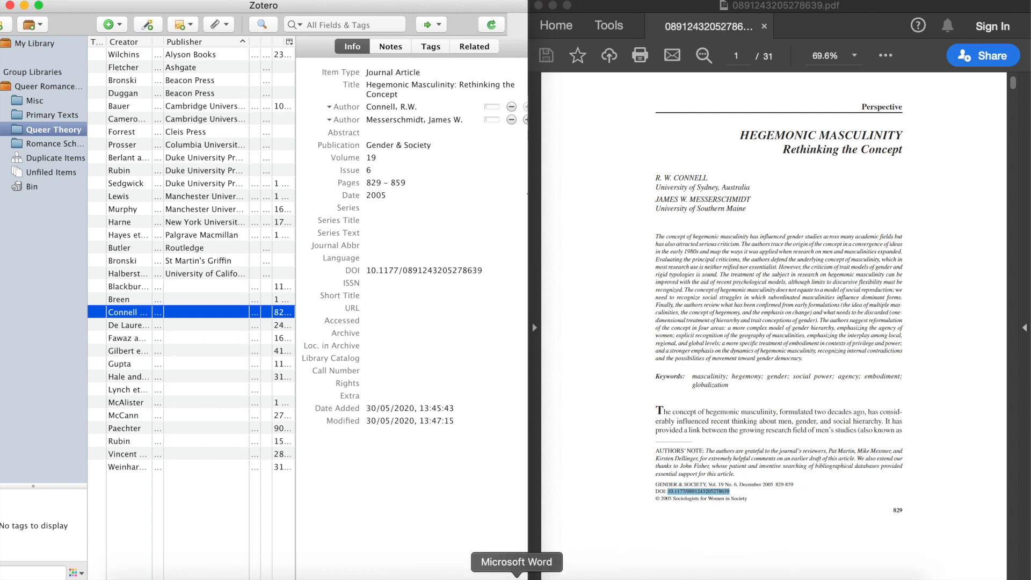
# Switch to the PhD Research document in Microsoft Word.
pyautogui.click(517, 576)
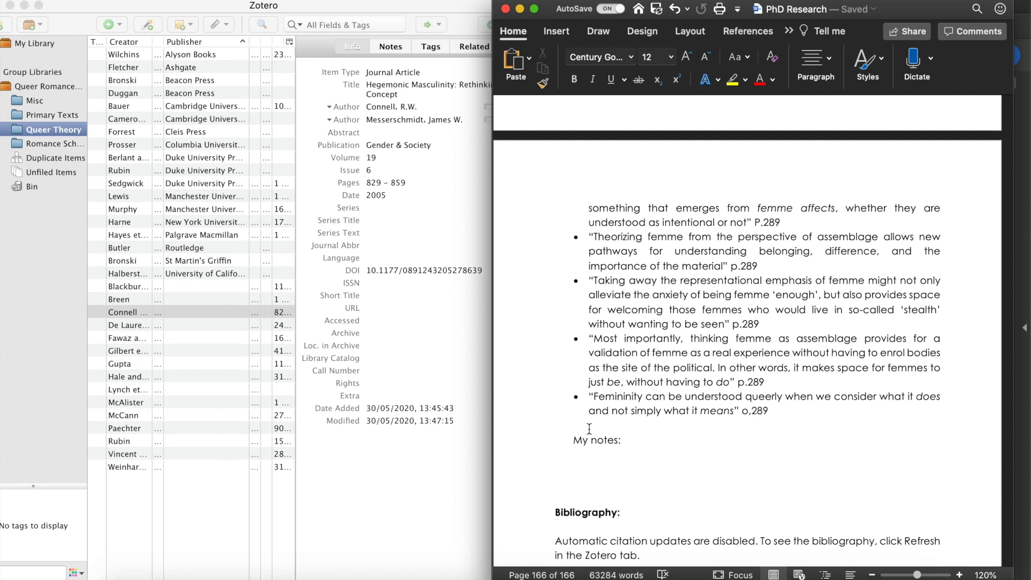
pyautogui.write('Hegem')
pyautogui.press('BackSpace')
pyautogui.press('BackSpace')
pyautogui.press('BackSpace')
pyautogui.press('BackSpace')
pyautogui.press('BackSpace')
# Write the bold heading "Hegemonic Masculinity: Rethinking of Concept by" plus both authors' surnames between "My notes:" and the Bibliography.
pyautogui.press('super+b')
pyautogui.write('He')
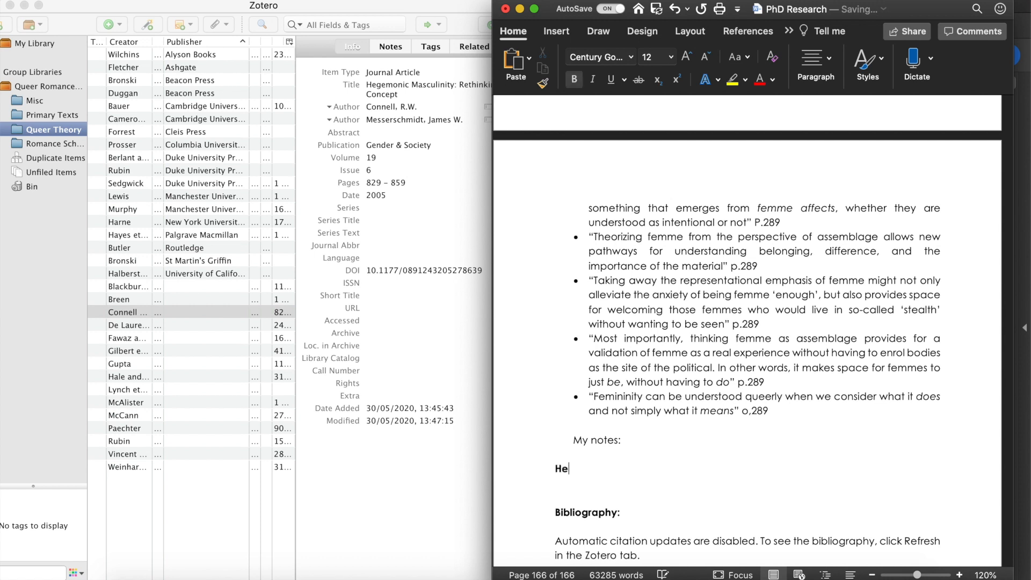
pyautogui.write('gemonic Masculinity')
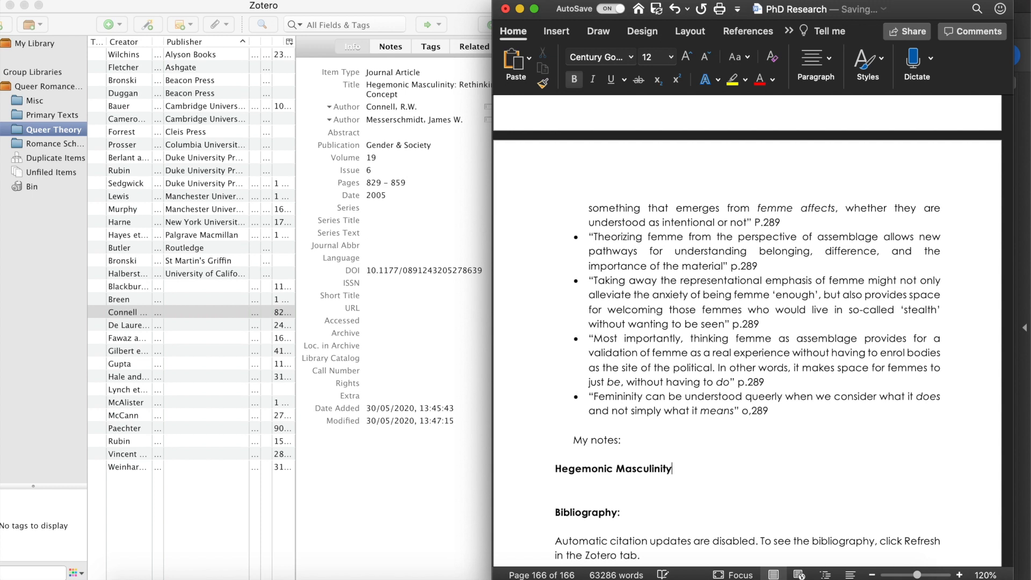
pyautogui.write(': Rethinkin')
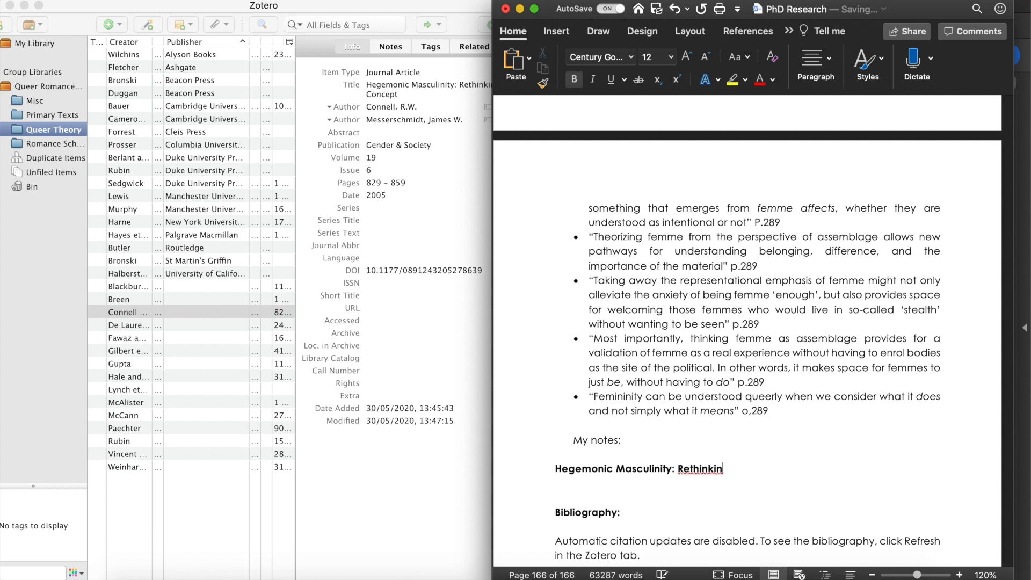
pyautogui.write('g of Concept by ')
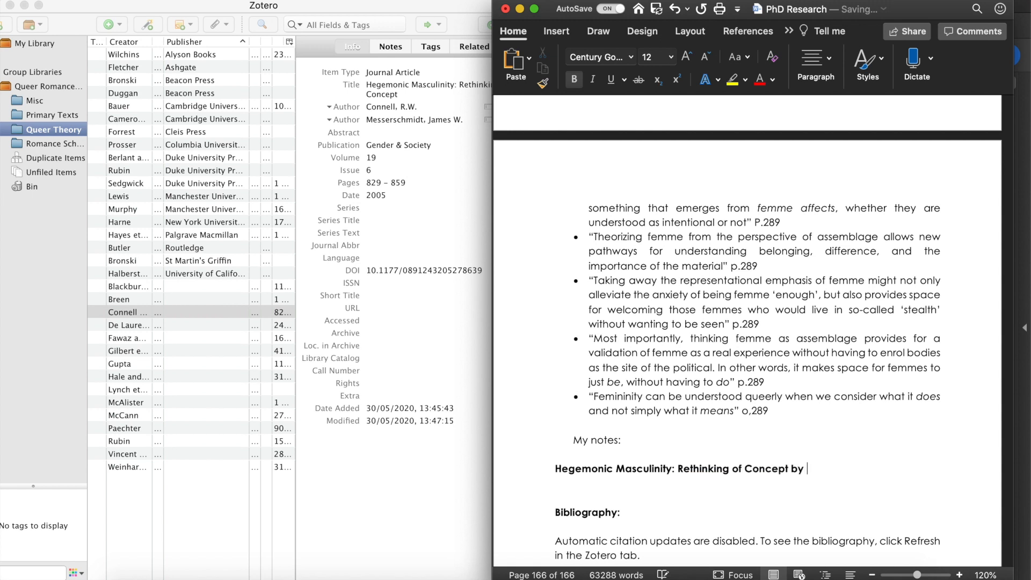
pyautogui.write('Connell and Messerschmidt')
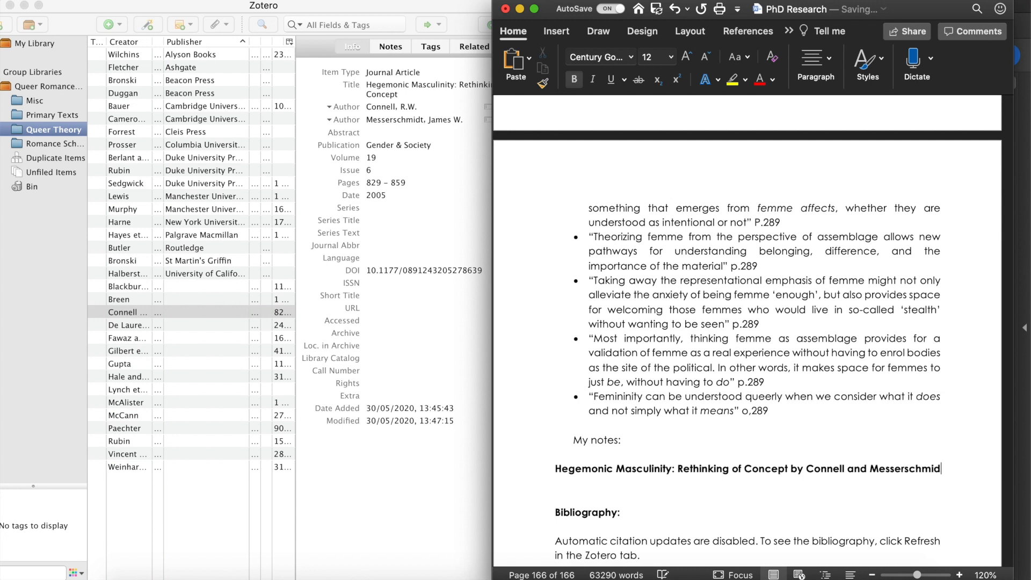
# Insert a Zotero citation footnote at the end of the heading, finding the article with "hegemo".
pyautogui.click(789, 31)
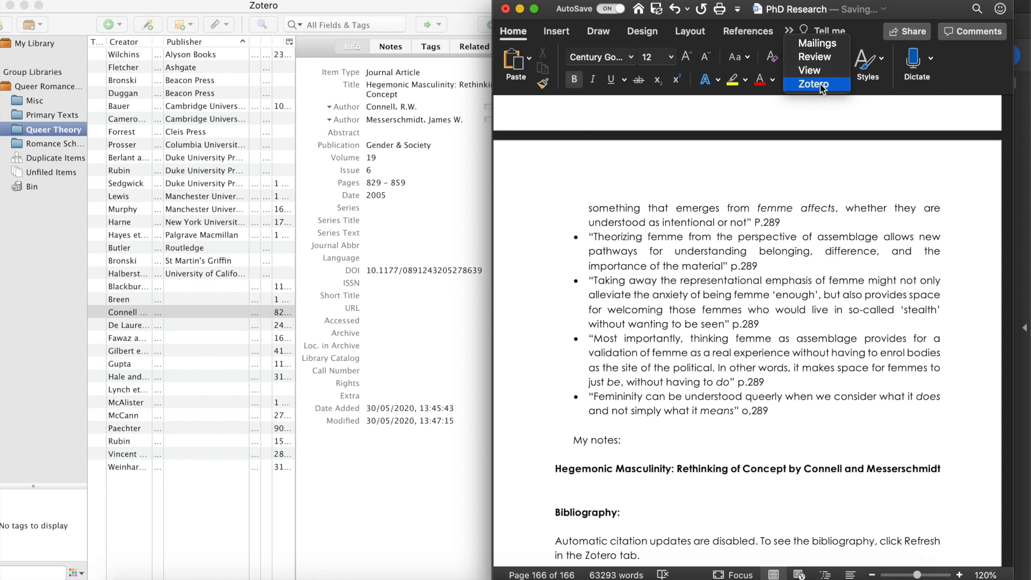
pyautogui.click(820, 83)
pyautogui.click(516, 62)
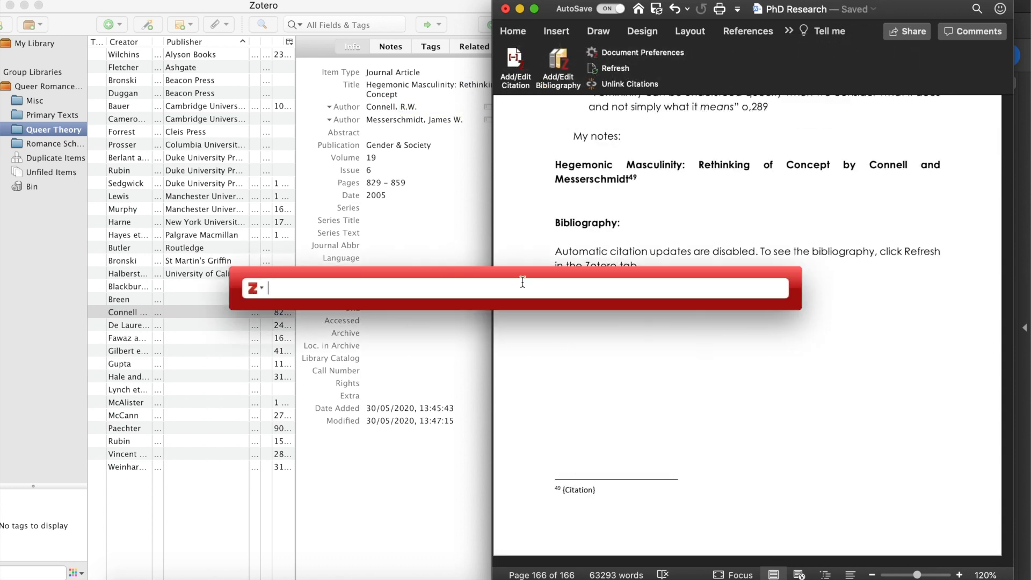
pyautogui.write('hegemo')
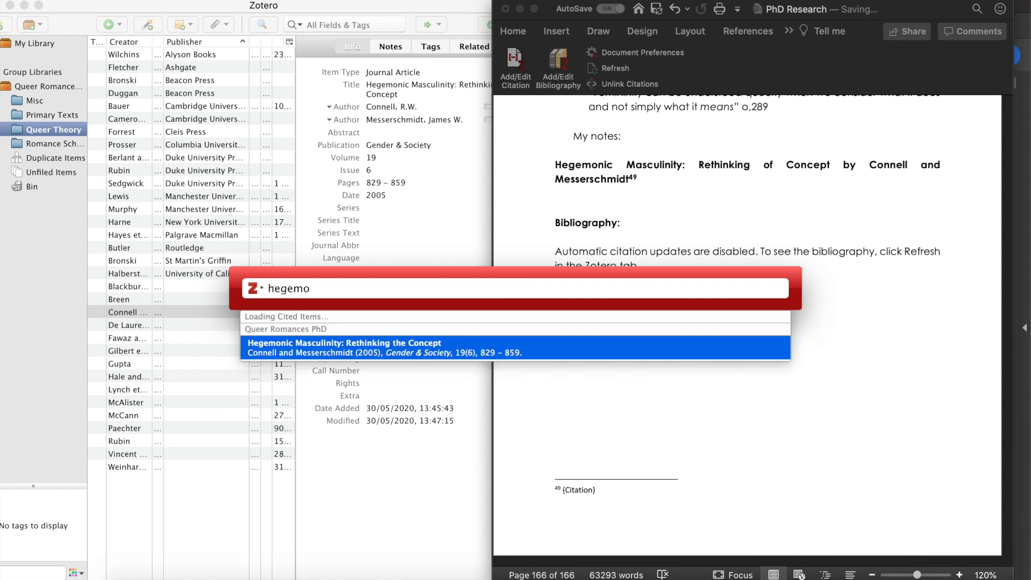
pyautogui.press('Return')
pyautogui.press('Return')
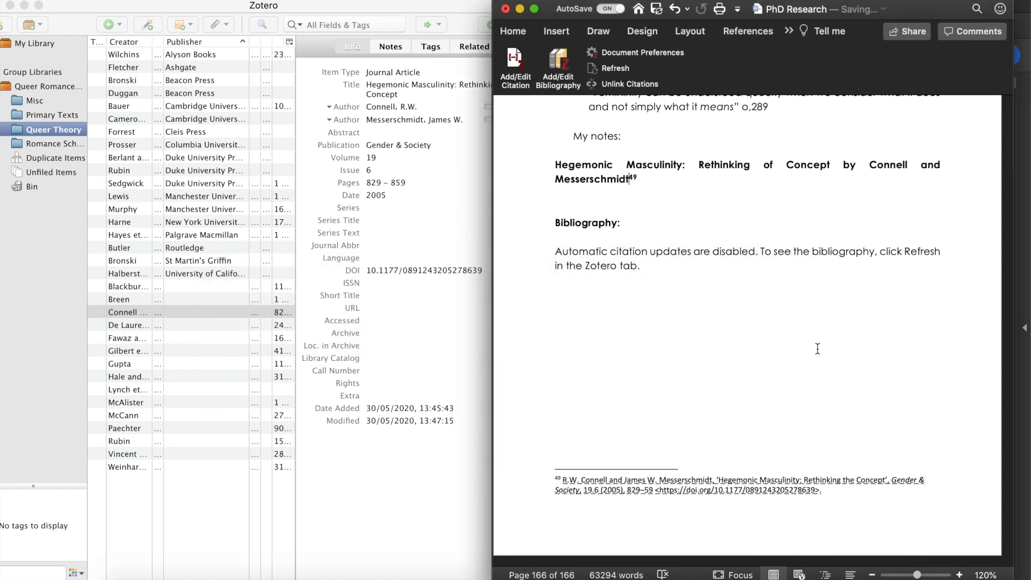
# Remove the underlining from the whole text of footnote 49.
pyautogui.moveTo(828, 484); pyautogui.dragTo(563, 480)
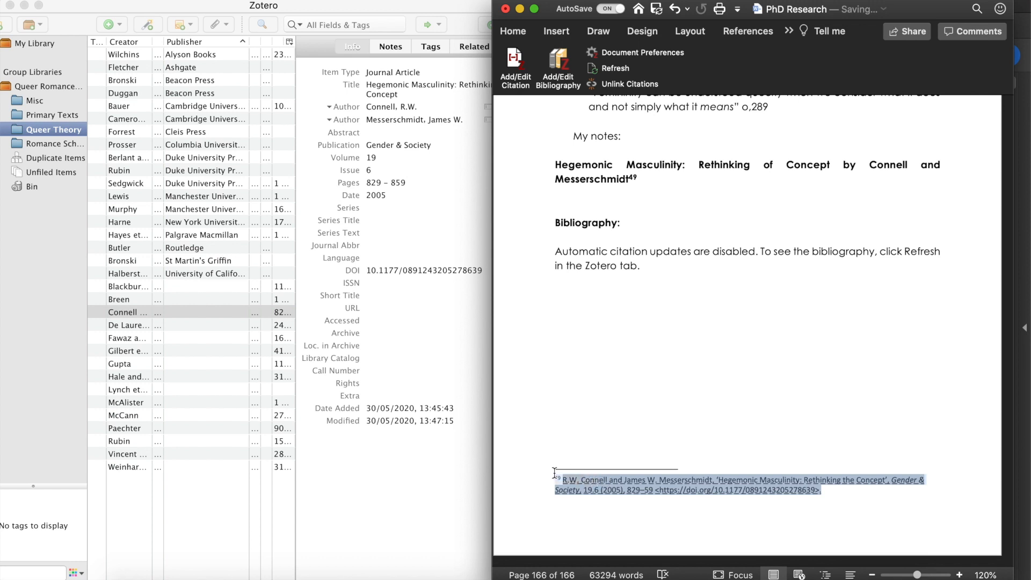
pyautogui.click(516, 30)
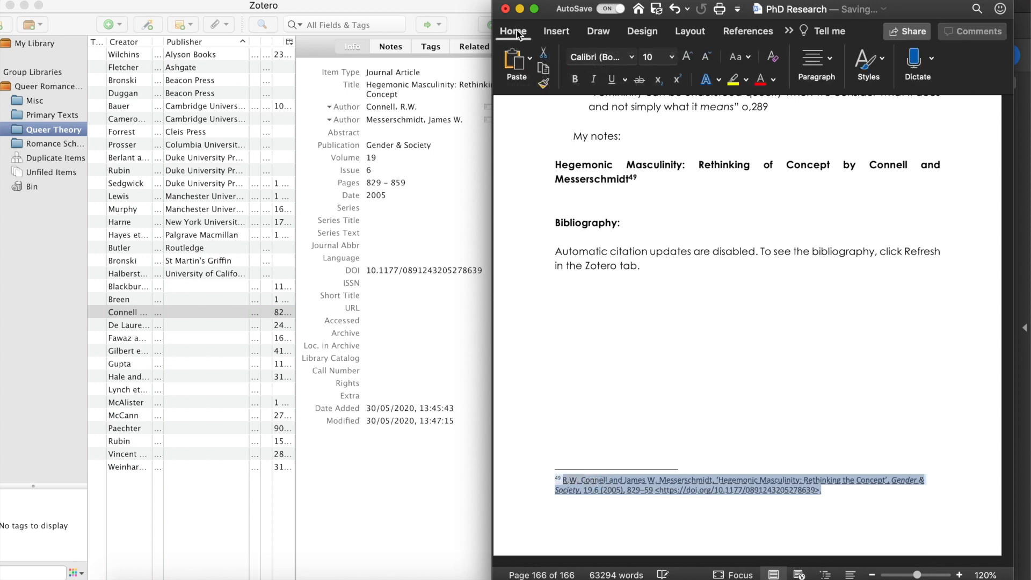
pyautogui.click(611, 80)
pyautogui.click(611, 81)
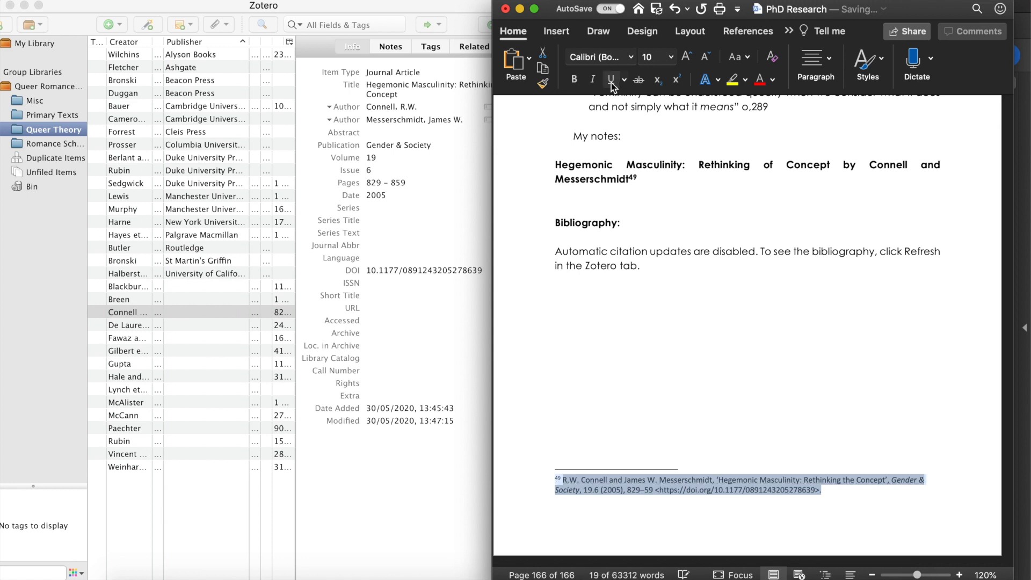
# Start a non-bold bulleted list below the new heading, with the document window placed beside the article PDF.
pyautogui.click(670, 191)
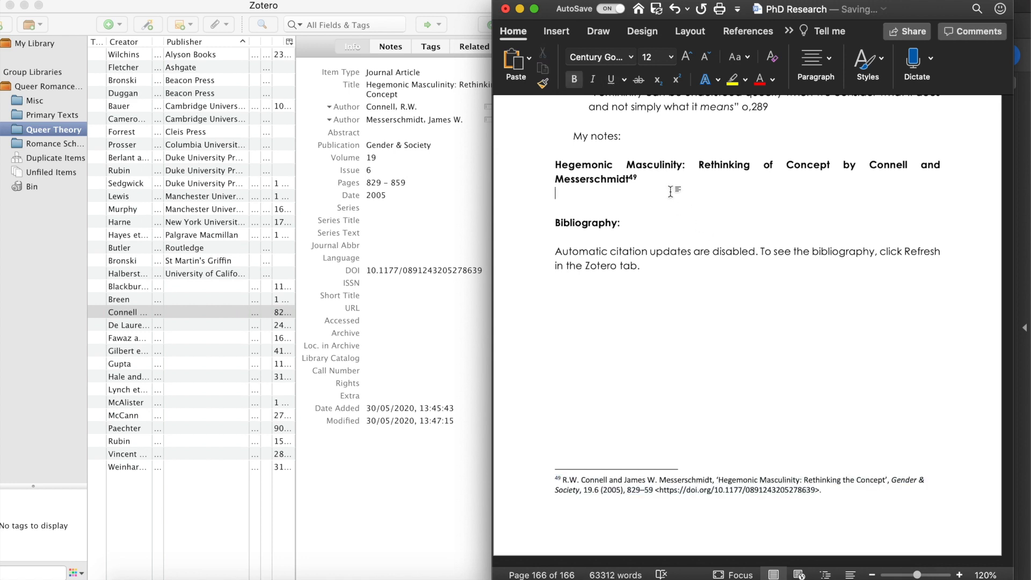
pyautogui.press('Return')
pyautogui.press('super+b')
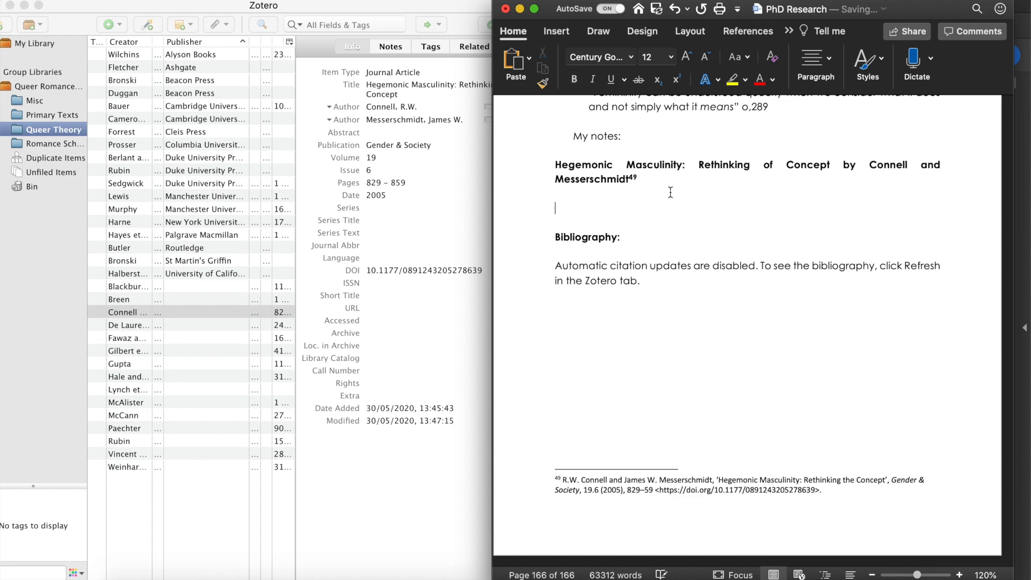
pyautogui.moveTo(918, 5); pyautogui.dragTo(426, 5)
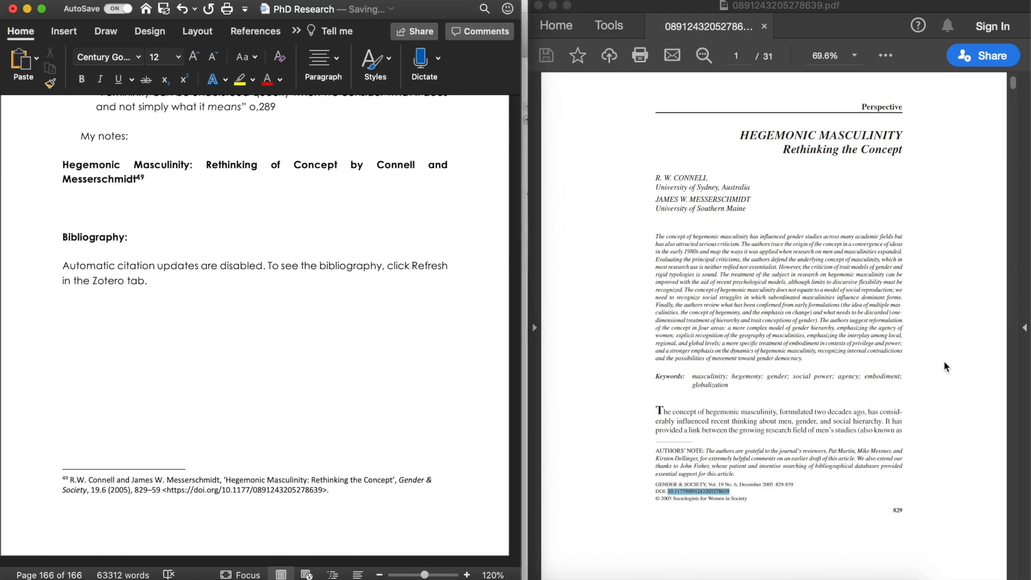
pyautogui.click(322, 62)
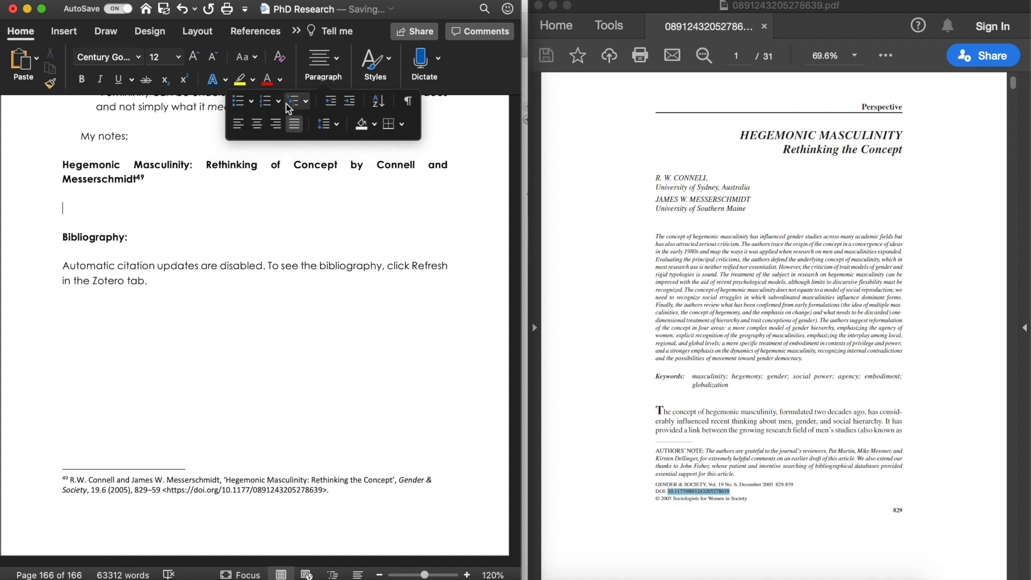
pyautogui.click(240, 103)
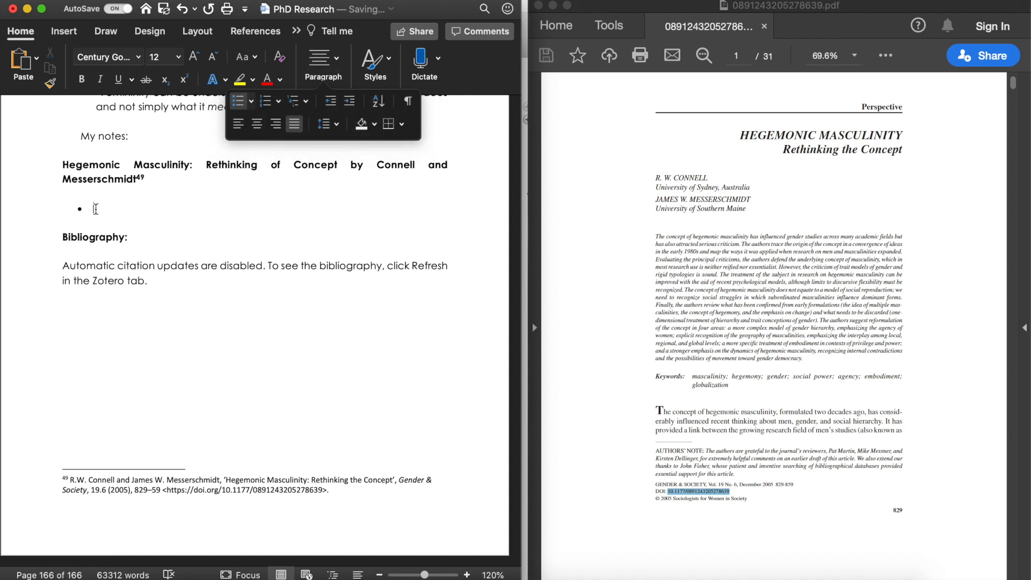
# From the article's Critiques section, begin a quoted bullet reading "The concept of masculinity is criticized for being framed within a".
pyautogui.click(778, 384)
pyautogui.scroll(-5, 777, 385)
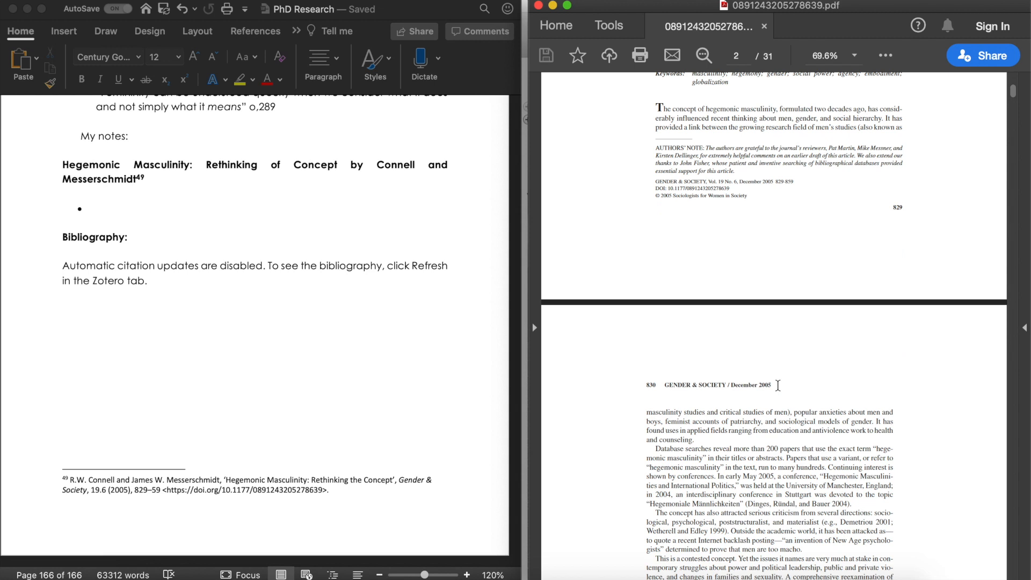
pyautogui.scroll(-5, 777, 385)
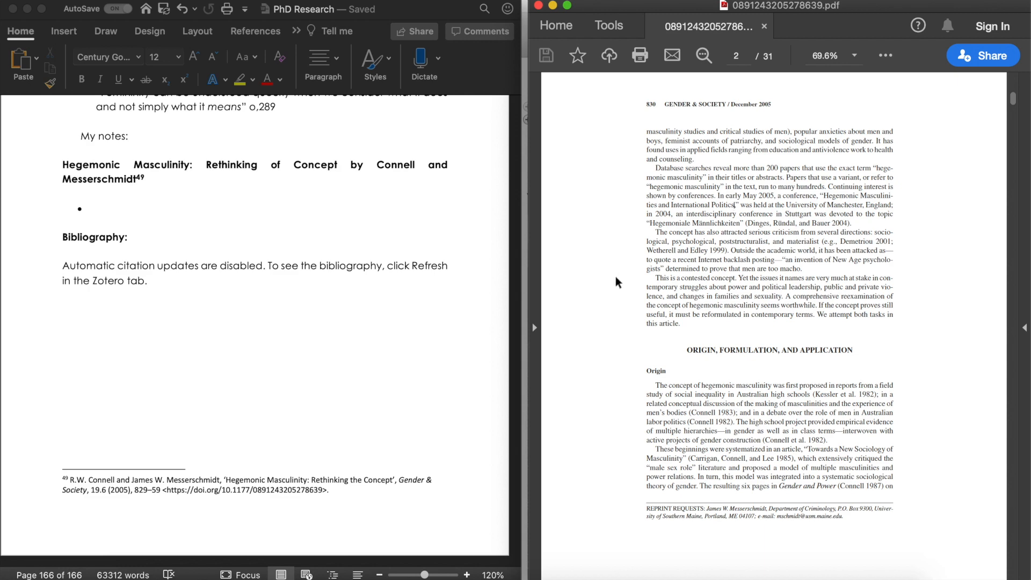
pyautogui.scroll(-15, 617, 279)
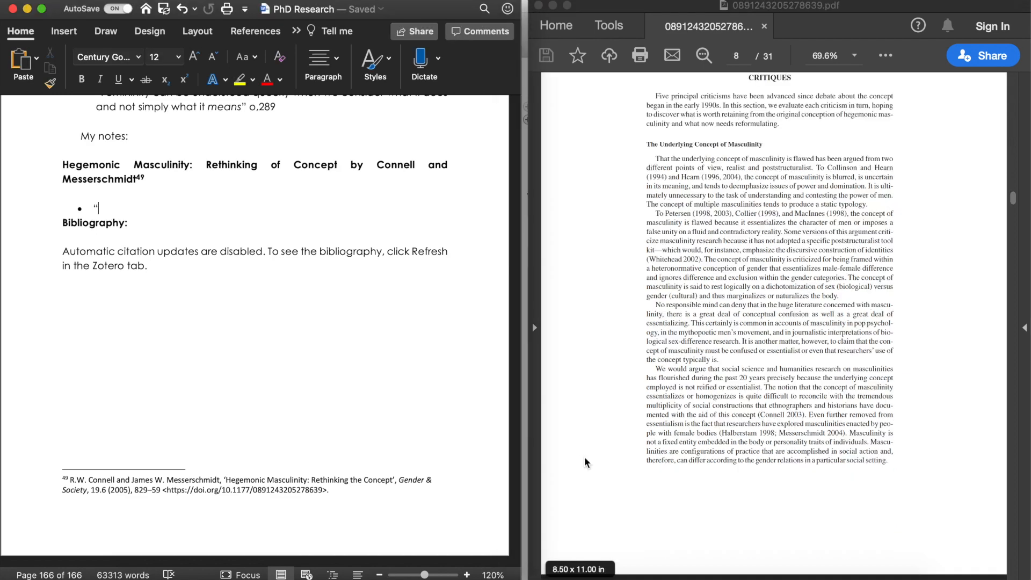
pyautogui.write('The ')
pyautogui.write('concept of')
pyautogui.write(' masculinity is c')
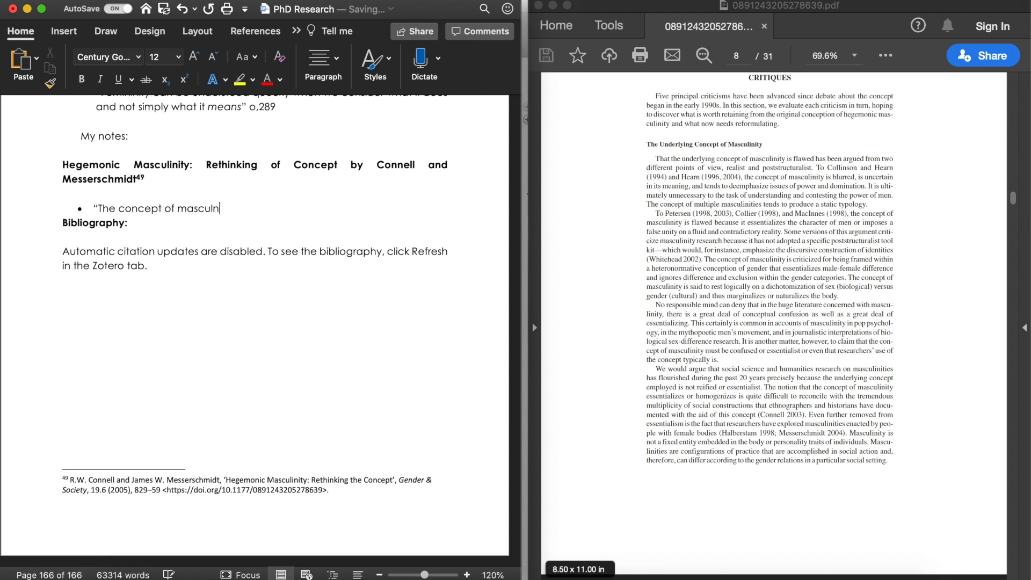
pyautogui.write('riticized for being framed')
pyautogui.press('BackSpace')
pyautogui.press('BackSpace')
pyautogui.press('BackSpace')
pyautogui.press('BackSpace')
pyautogui.press('BackSpace')
pyautogui.press('BackSpace')
pyautogui.write('framed within a ')
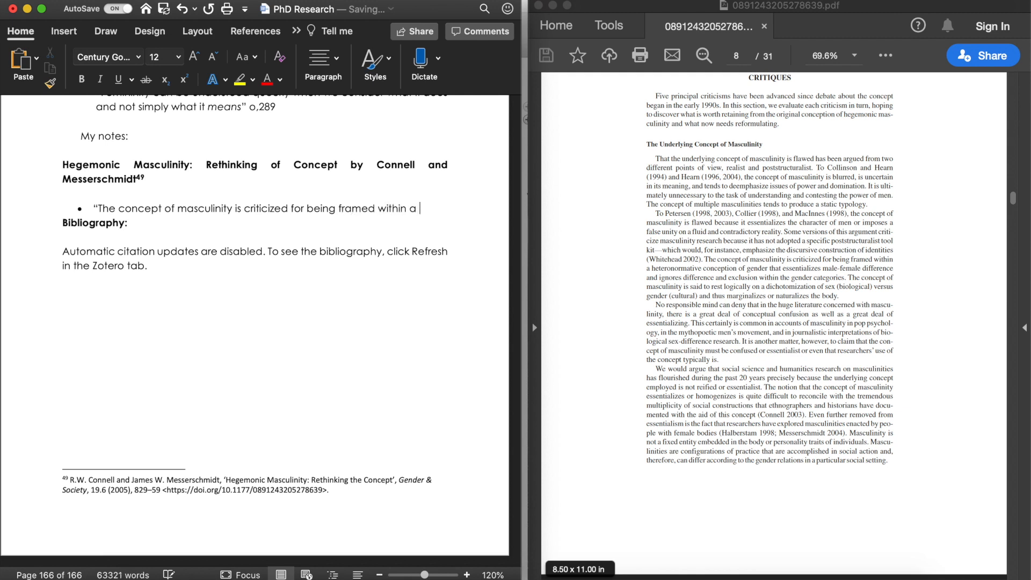
# Complete the quotation with "heteronormative conception of gender that essentialized male-female difference and ignore difference and exclusion within the gender categories", correcting any misspelling.
pyautogui.write('heternonorm')
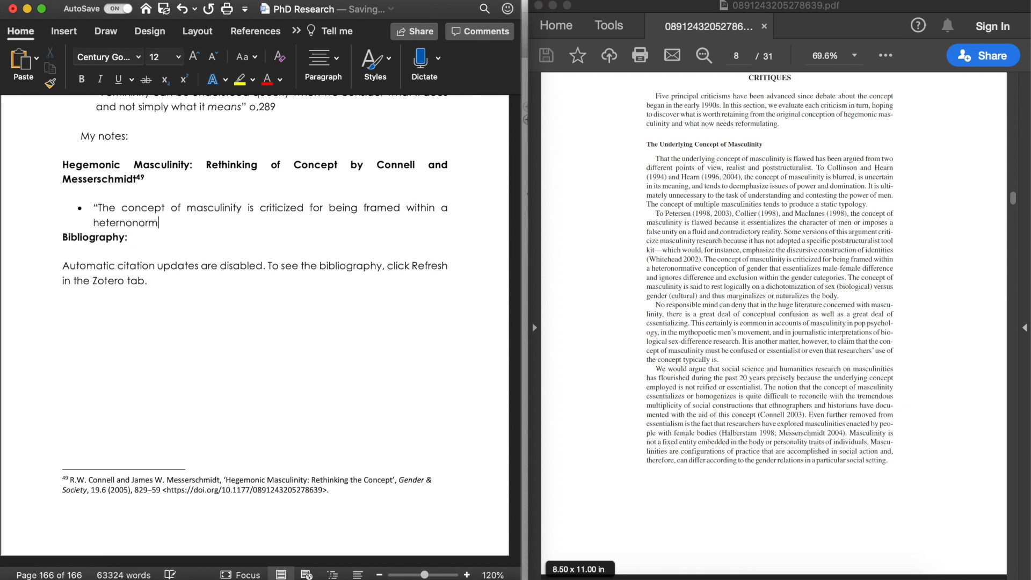
pyautogui.write('ative conception of gender that s')
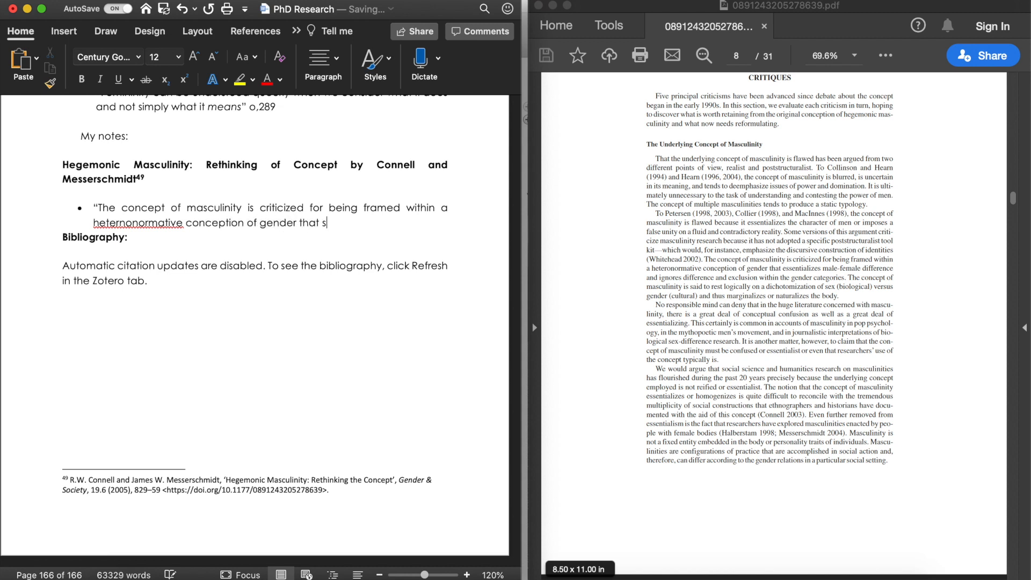
pyautogui.press('BackSpace')
pyautogui.write('essentialized male-female difference and ')
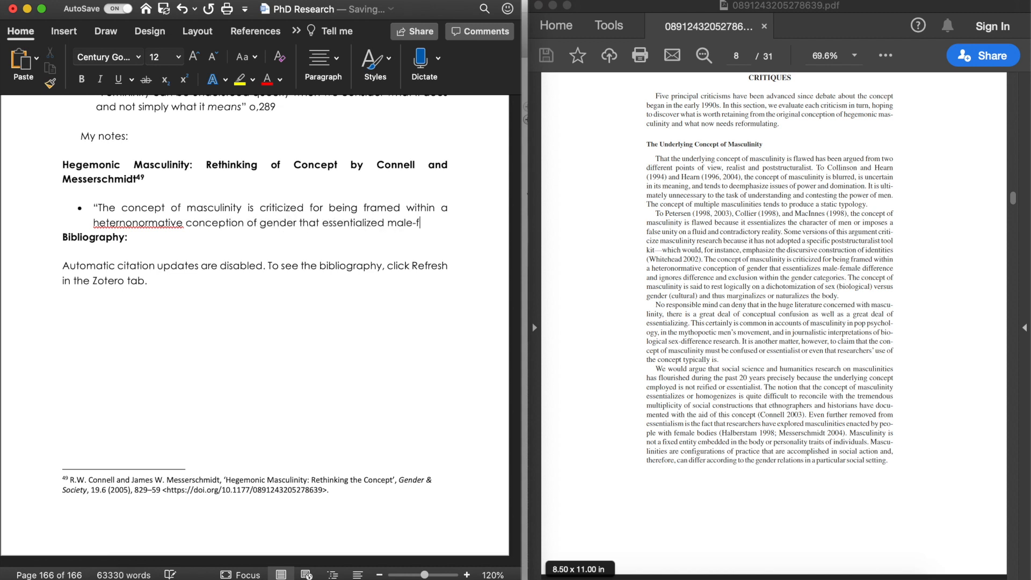
pyautogui.write('ignore ')
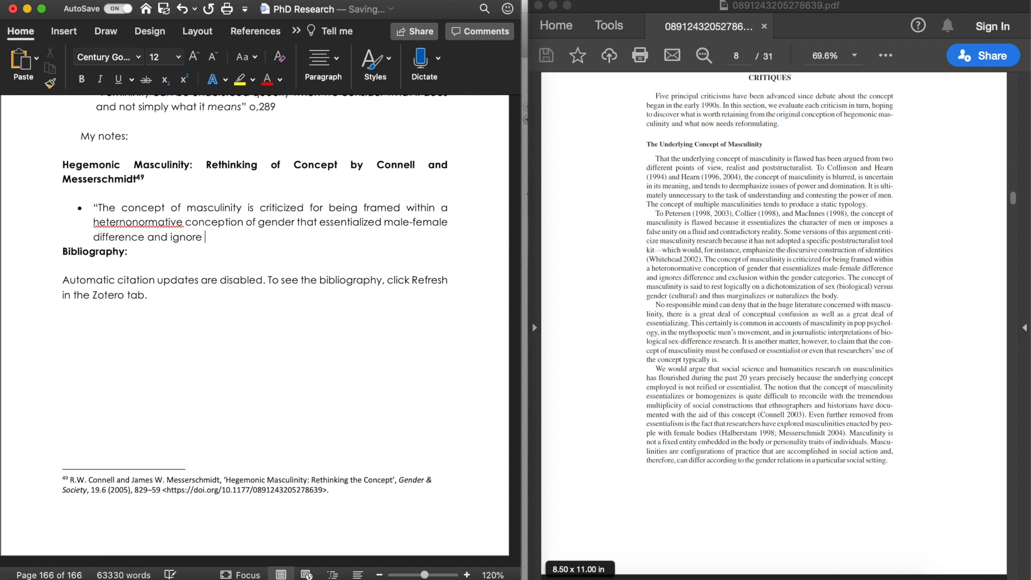
pyautogui.write('difference and exclusion witi')
pyautogui.press('BackSpace')
pyautogui.write('hin the ge')
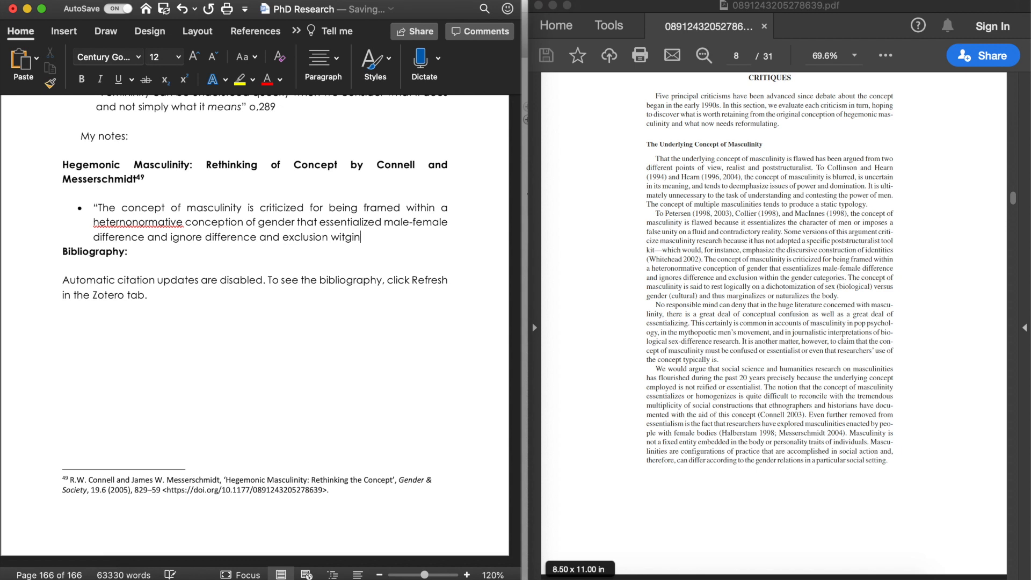
pyautogui.write('nder categori')
pyautogui.write('es"')
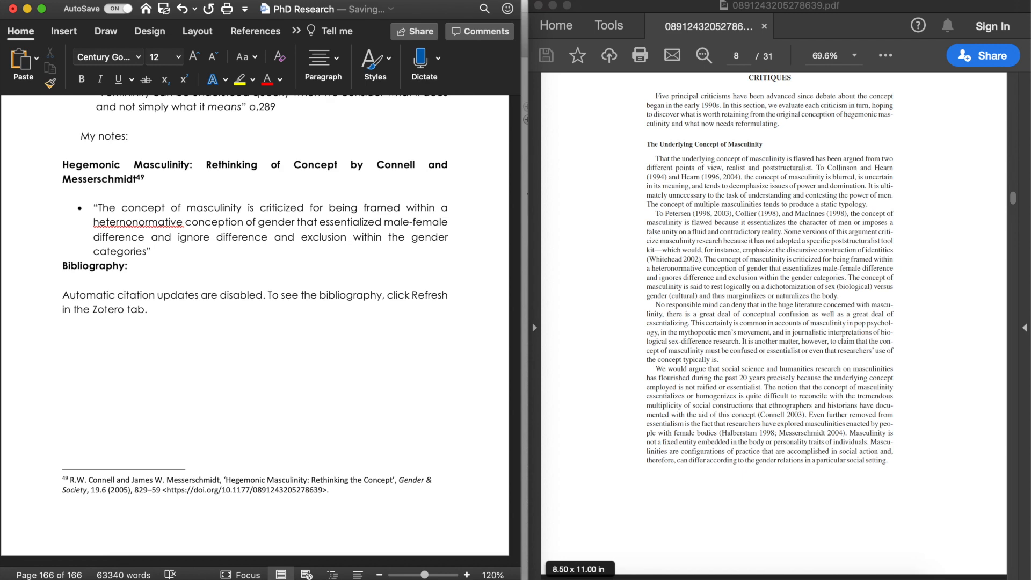
pyautogui.rightClick(155, 221)
pyautogui.click(198, 239)
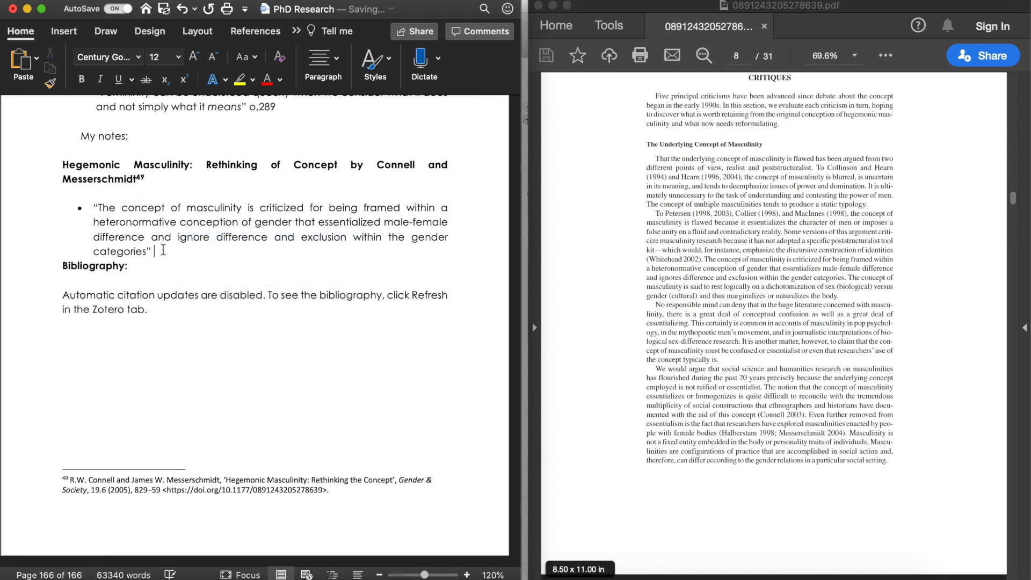
# Check the quoted page in the PDF and add the reference "p.836" after the quotation.
pyautogui.scroll(-2, 890, 441)
pyautogui.scroll(4, 890, 441)
pyautogui.write('p.836')
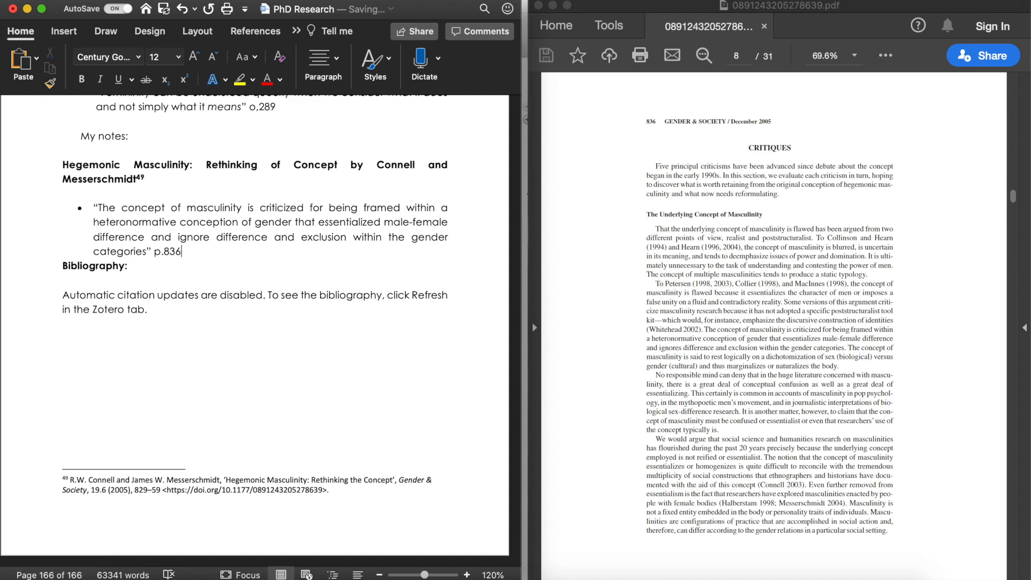
# Open the "Scholarship to read" document from the Research Notes folder in Finder.
pyautogui.click(131, 578)
pyautogui.doubleClick(336, 352)
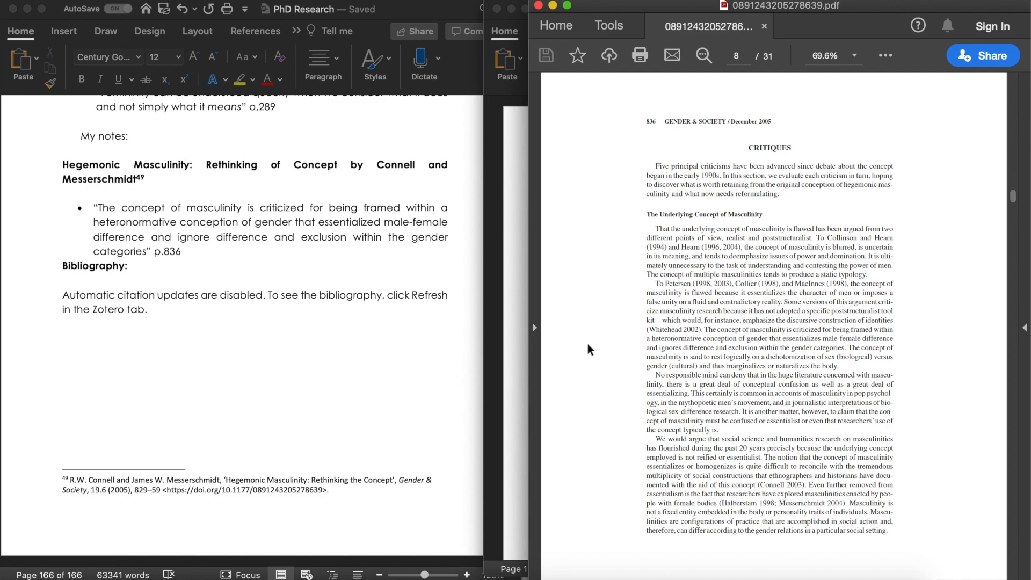
# Look through the article's reference list in the PDF for sources worth adding to the reading list.
pyautogui.scroll(-20, 573, 350)
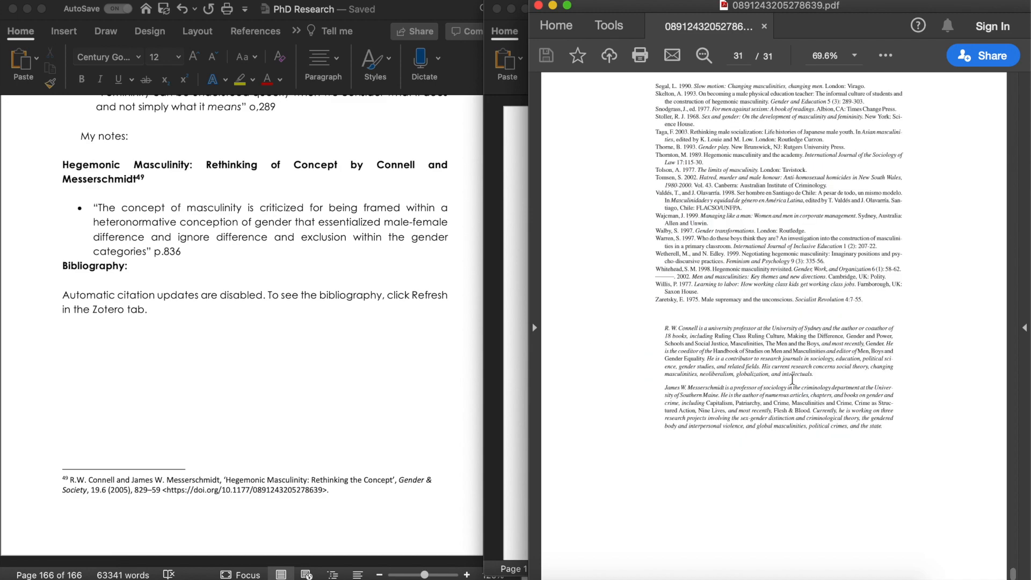
pyautogui.scroll(15, 792, 376)
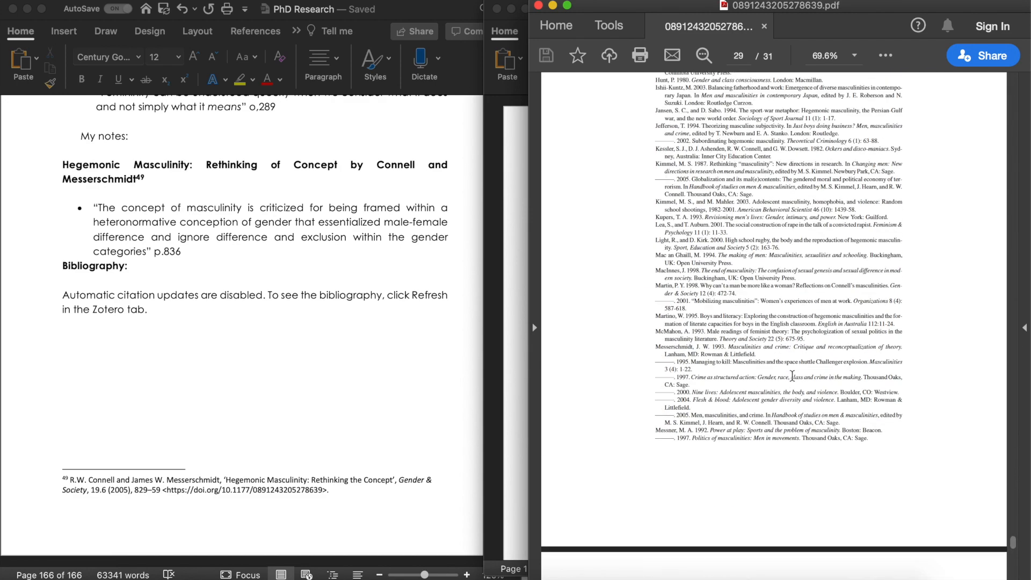
pyautogui.scroll(10, 792, 376)
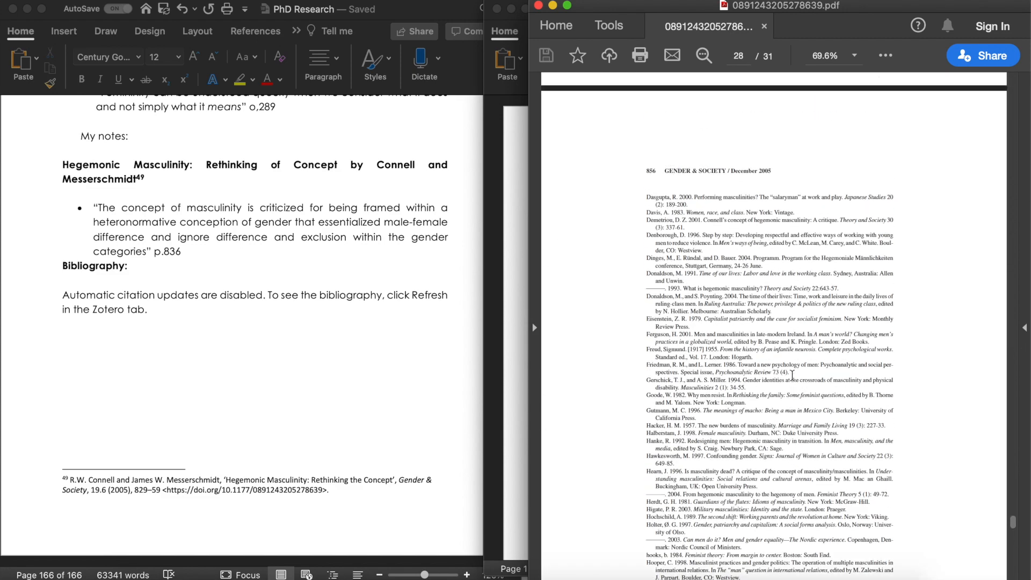
pyautogui.scroll(10, 792, 375)
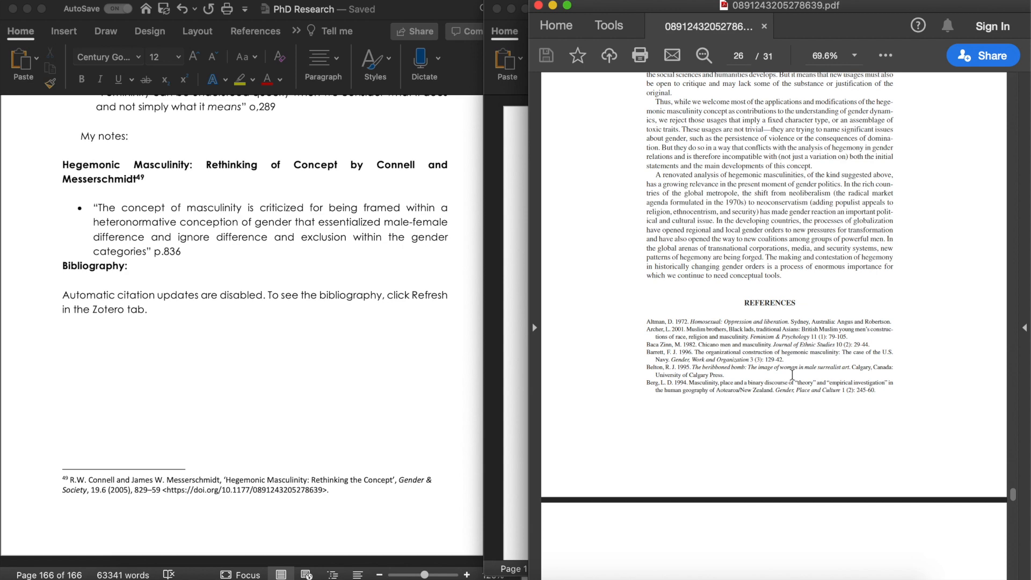
pyautogui.scroll(-10, 791, 374)
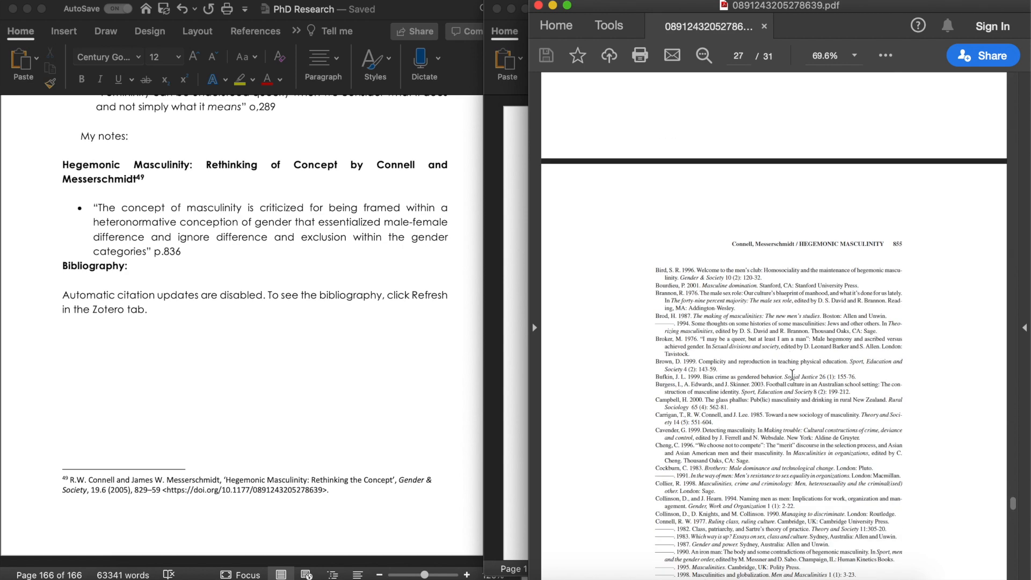
pyautogui.scroll(-12, 792, 374)
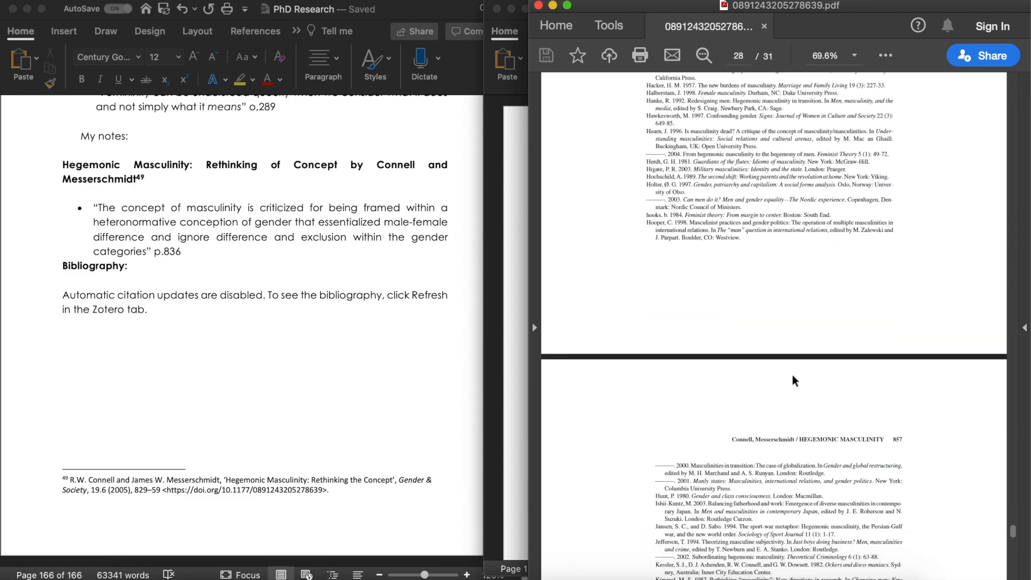
pyautogui.scroll(-12, 791, 375)
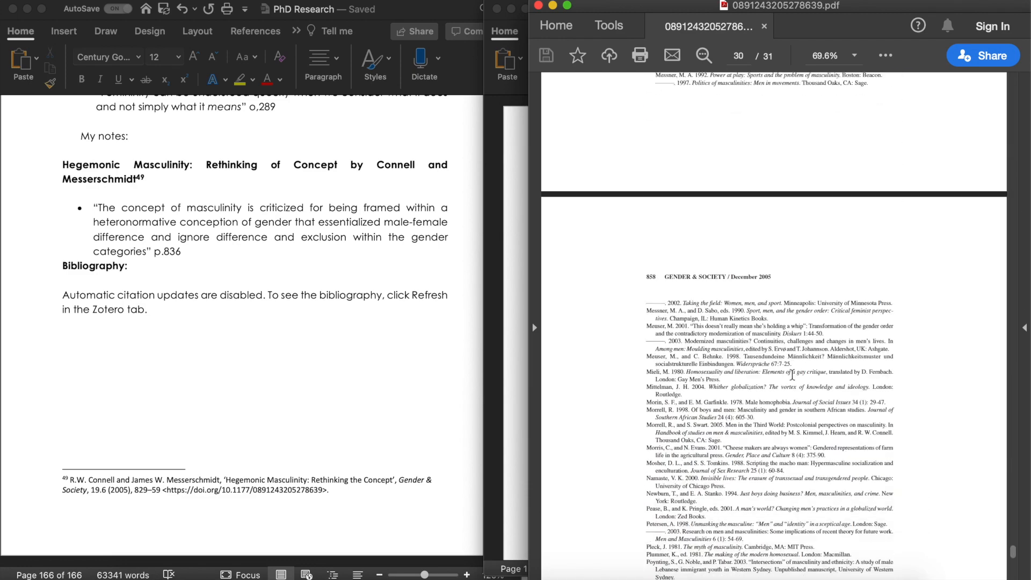
pyautogui.scroll(-12, 792, 375)
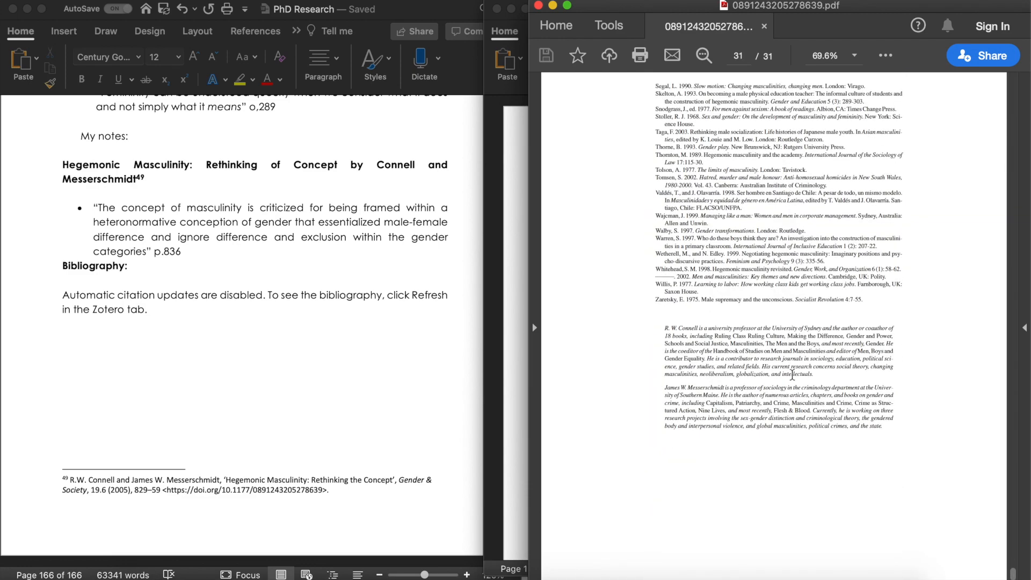
pyautogui.scroll(3, 791, 375)
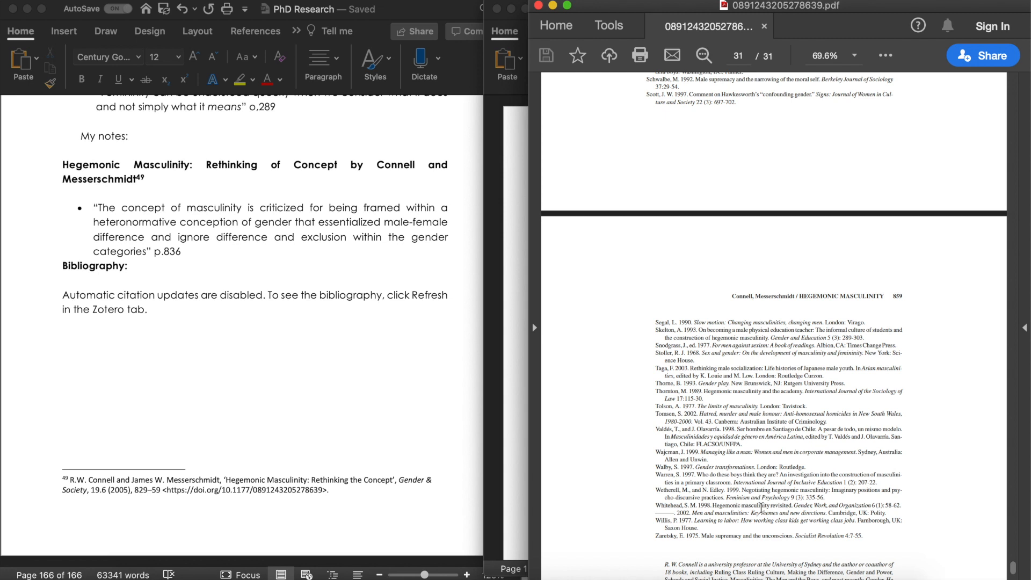
# Place the "Scholarship to read" window beside the PDF's reference list and add an empty bullet at the end of its list.
pyautogui.click(520, 423)
pyautogui.scroll(-20, 699, 433)
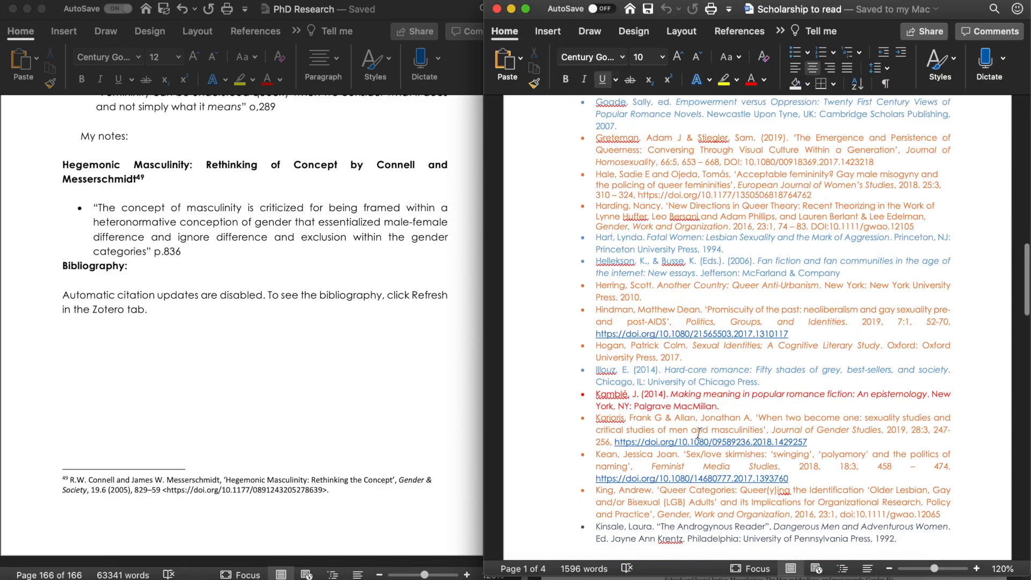
pyautogui.scroll(5, 699, 433)
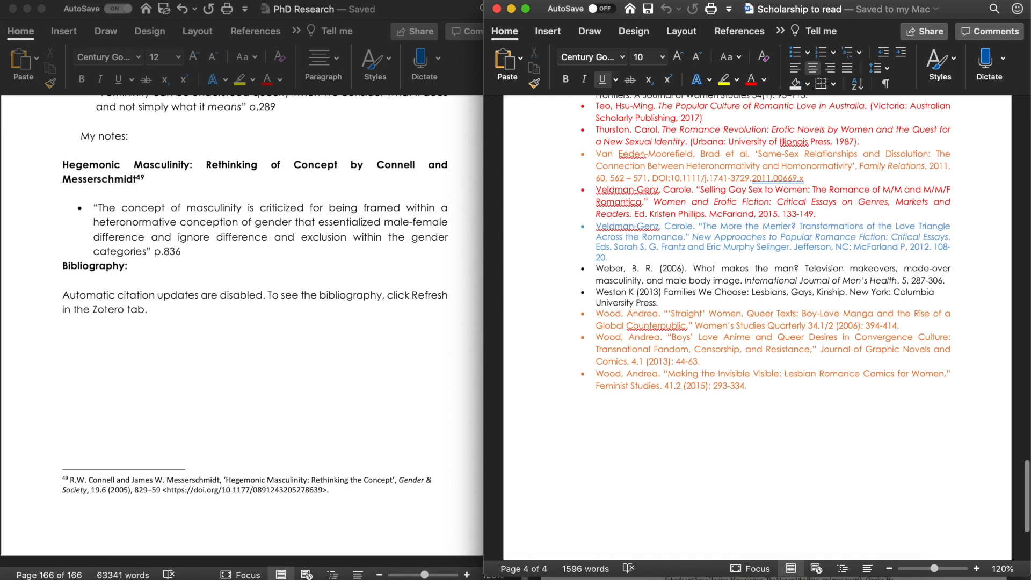
pyautogui.moveTo(950, 5); pyautogui.dragTo(536, 1)
pyautogui.click(389, 386)
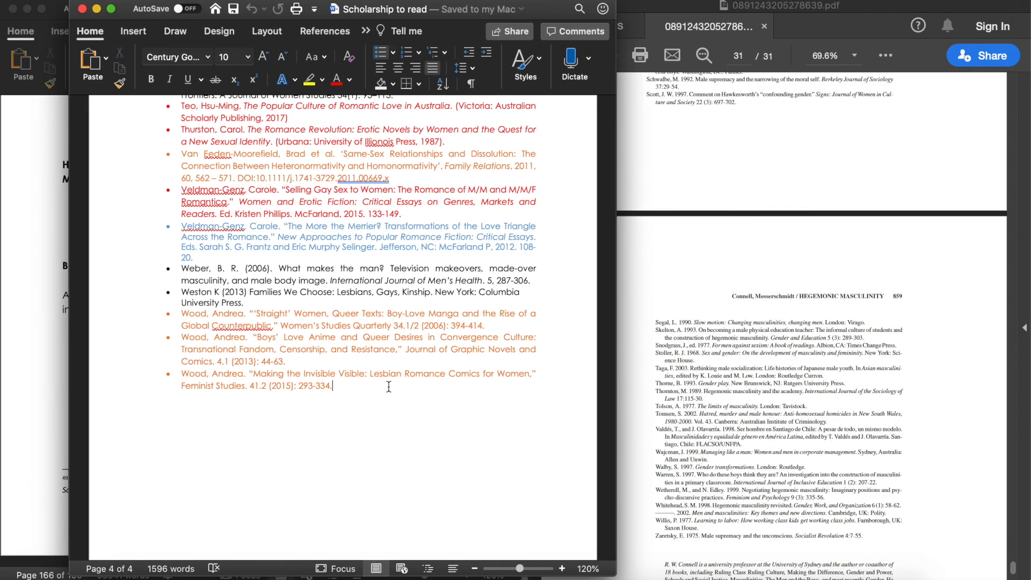
pyautogui.press('Return')
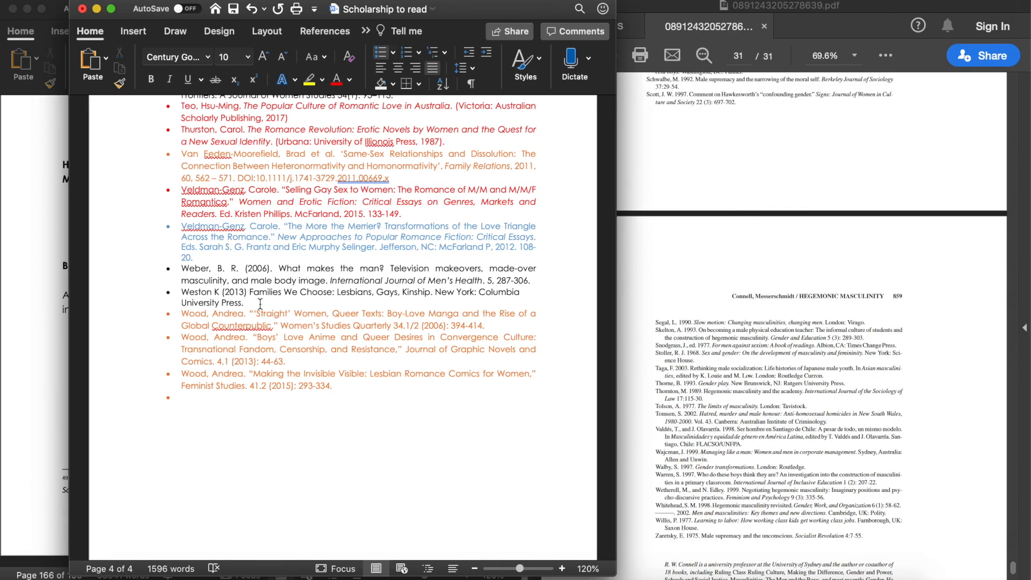
# After the "Families We Choose" entry, add the 2002 Polity (Cambridge, UK) book "Men and masculinities: Key themes and new directions." with author and italic title.
pyautogui.scroll(1, 246, 298)
pyautogui.click(260, 324)
pyautogui.press('Return')
pyautogui.write('Whitehead')
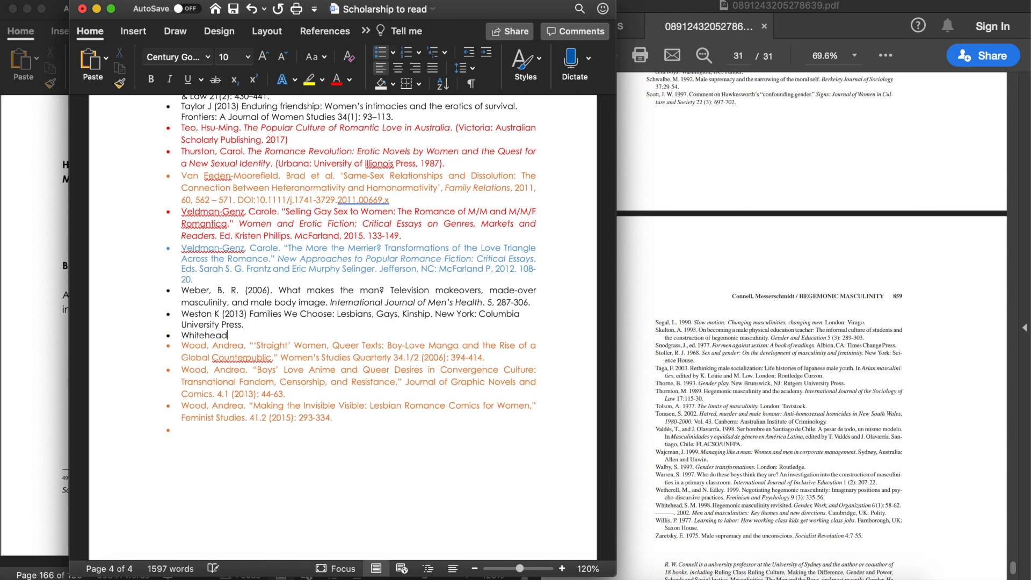
pyautogui.write(', S.M. 2002.')
pyautogui.press('super+i')
pyautogui.write('Men and masculinities: Key themes and new directions.')
pyautogui.press('super+i')
pyautogui.write('Cambr')
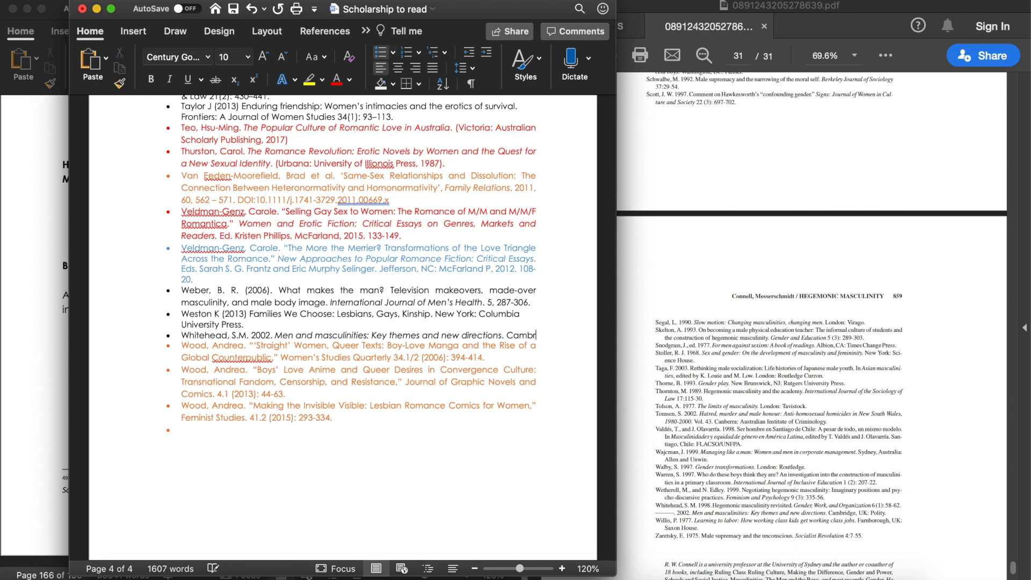
pyautogui.write('idge, UK: Polity.')
# Examine the colour key for source availability at the start of the "Scholarship to read" document.
pyautogui.scroll(1, 255, 380)
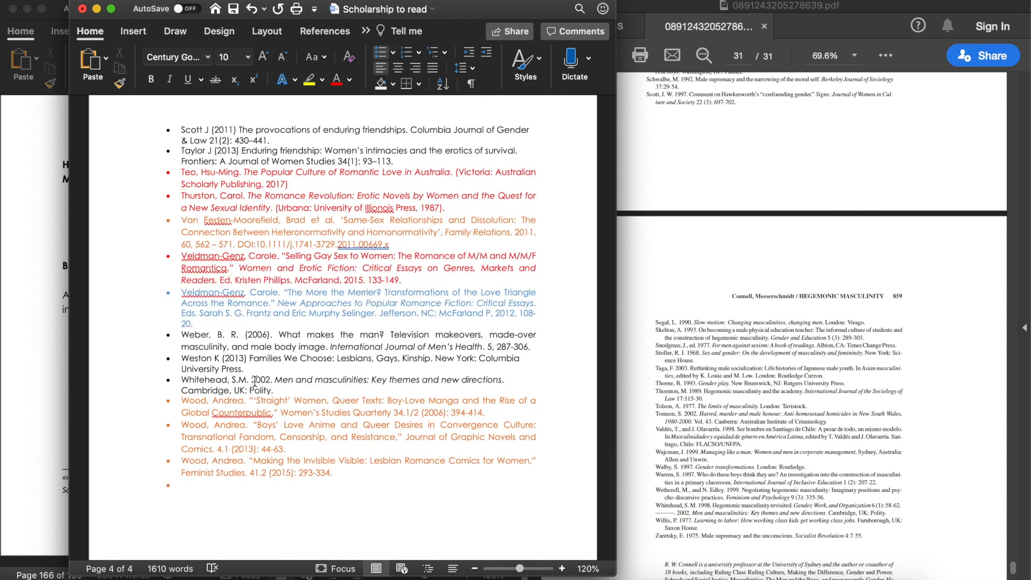
pyautogui.scroll(20, 255, 380)
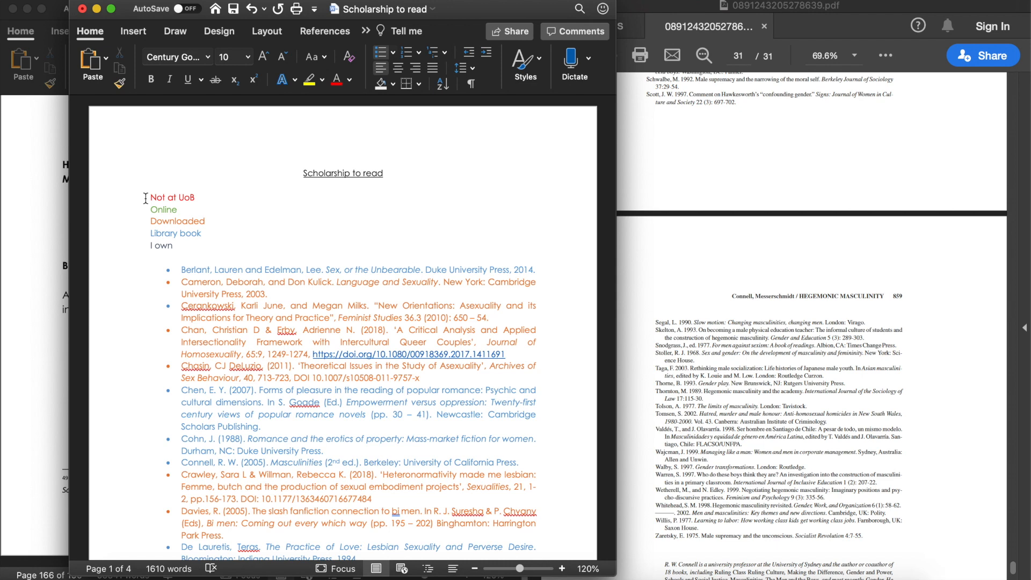
pyautogui.scroll(-1, 146, 198)
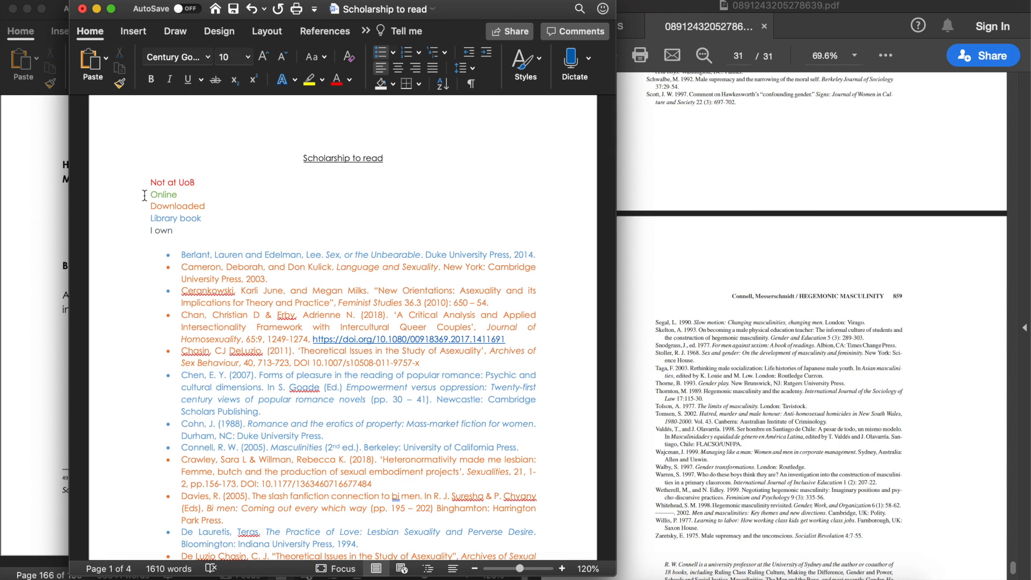
pyautogui.scroll(-1, 145, 196)
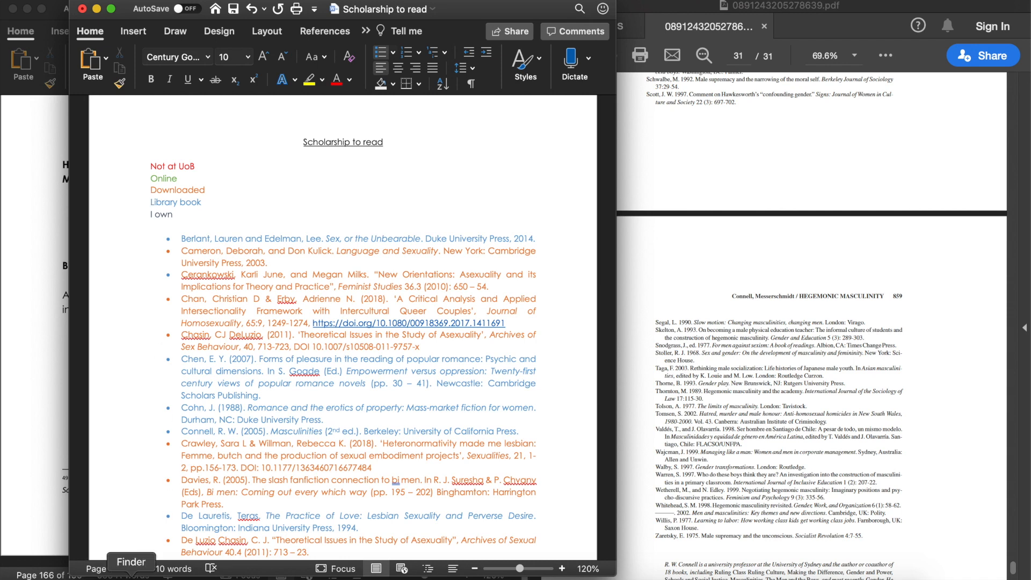
# Look through the Romance Scholarship PDFs in the Secondary Sources folder and return to the "Scholarship to read" document.
pyautogui.click(131, 576)
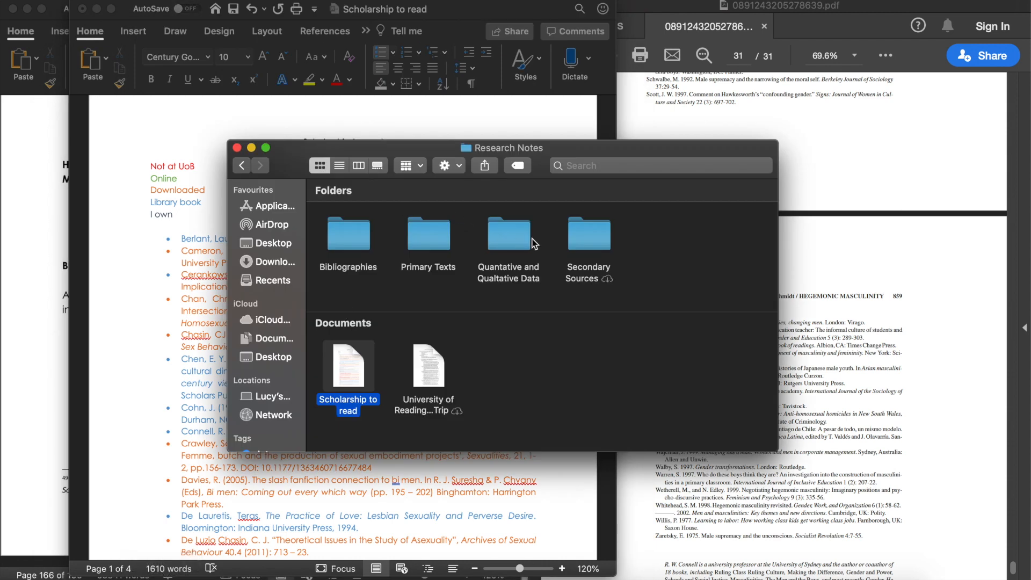
pyautogui.doubleClick(577, 242)
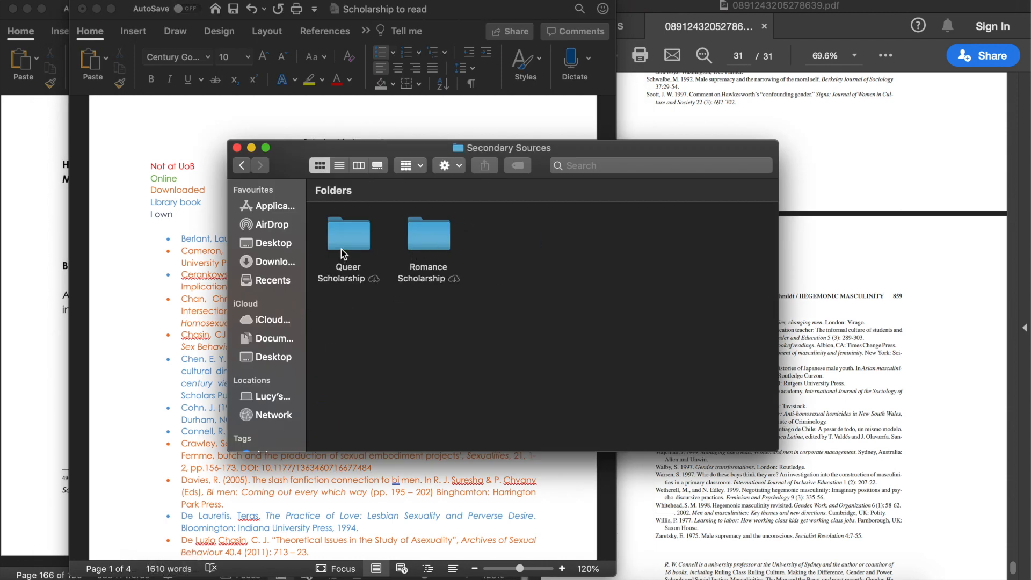
pyautogui.doubleClick(417, 240)
pyautogui.scroll(-3, 537, 284)
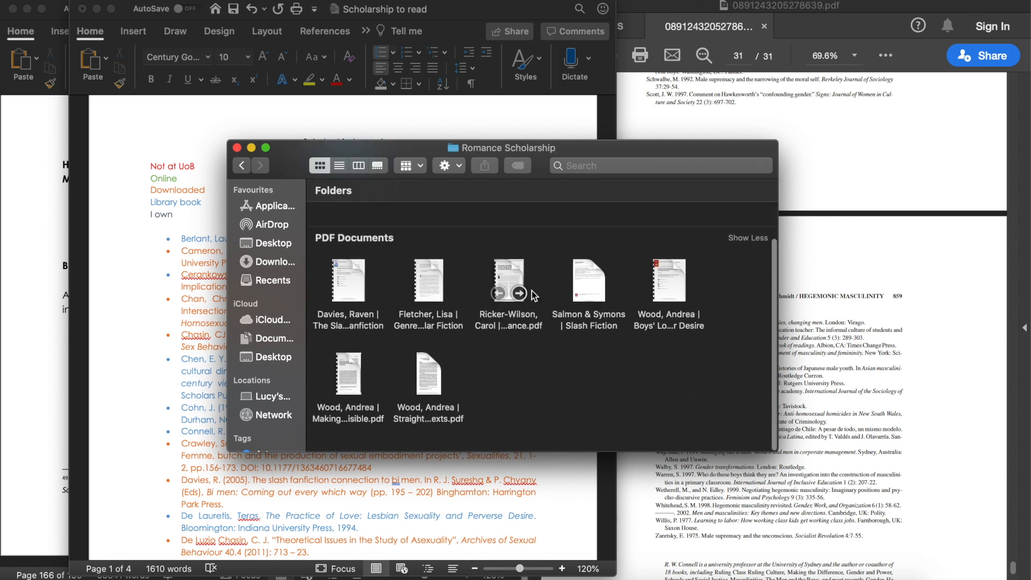
pyautogui.scroll(3, 459, 395)
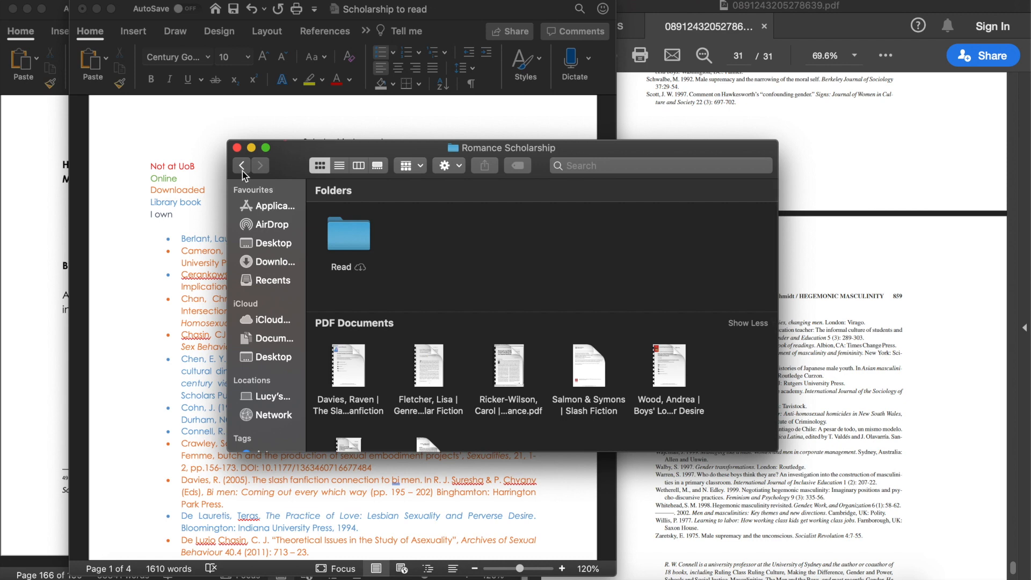
pyautogui.click(139, 259)
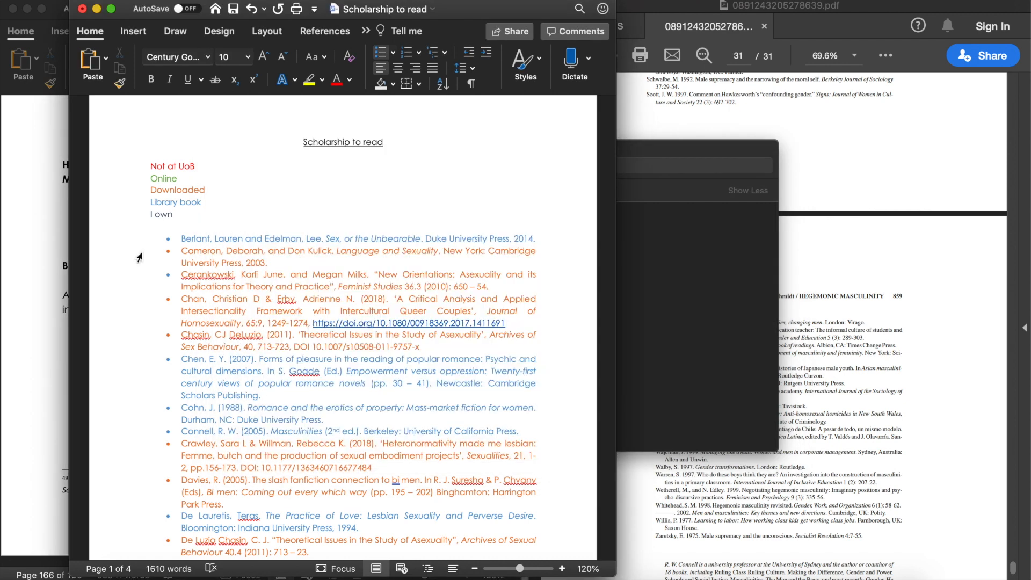
# Review the colour-coded "Scholarship to read" list from its colour key down to the final entries.
pyautogui.scroll(-5, 139, 258)
pyautogui.scroll(8, 139, 258)
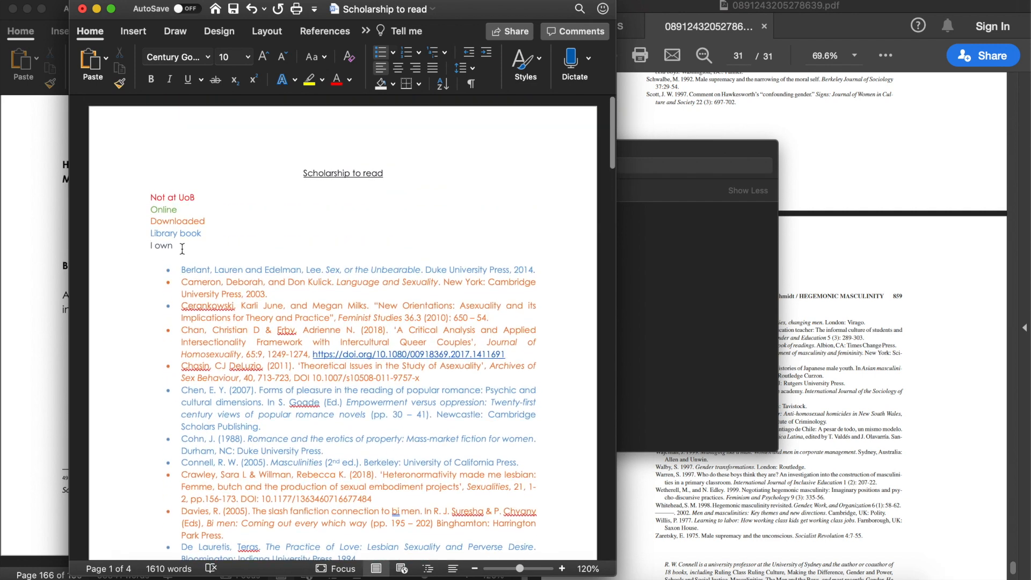
pyautogui.scroll(-20, 156, 244)
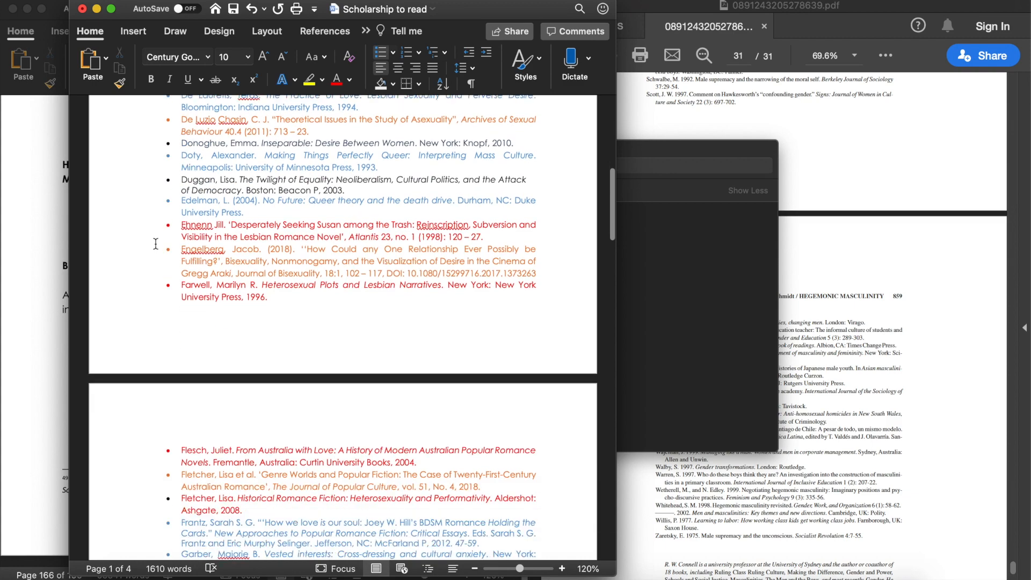
pyautogui.scroll(1, 156, 243)
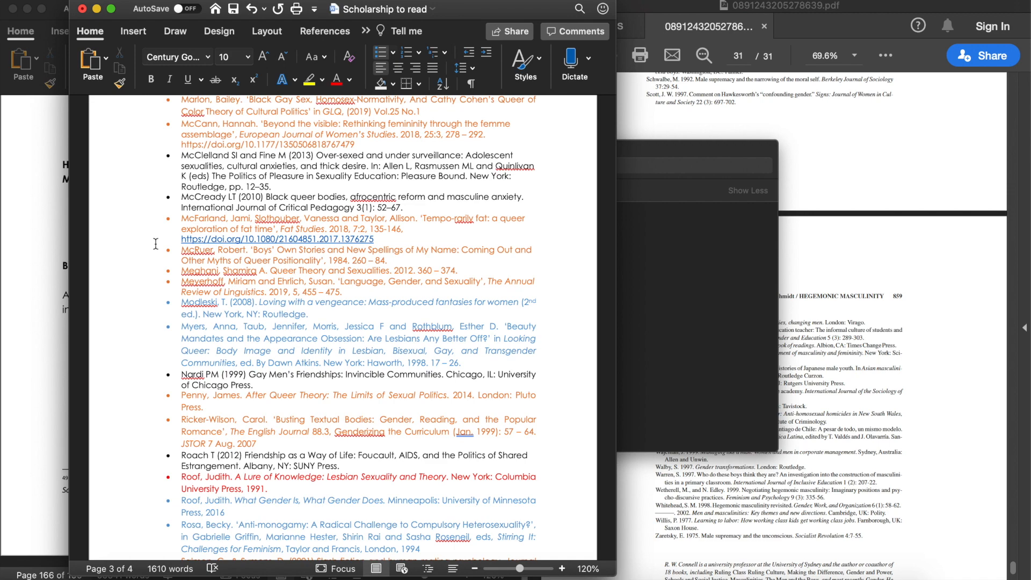
pyautogui.scroll(-19, 156, 244)
pyautogui.scroll(-11, 156, 244)
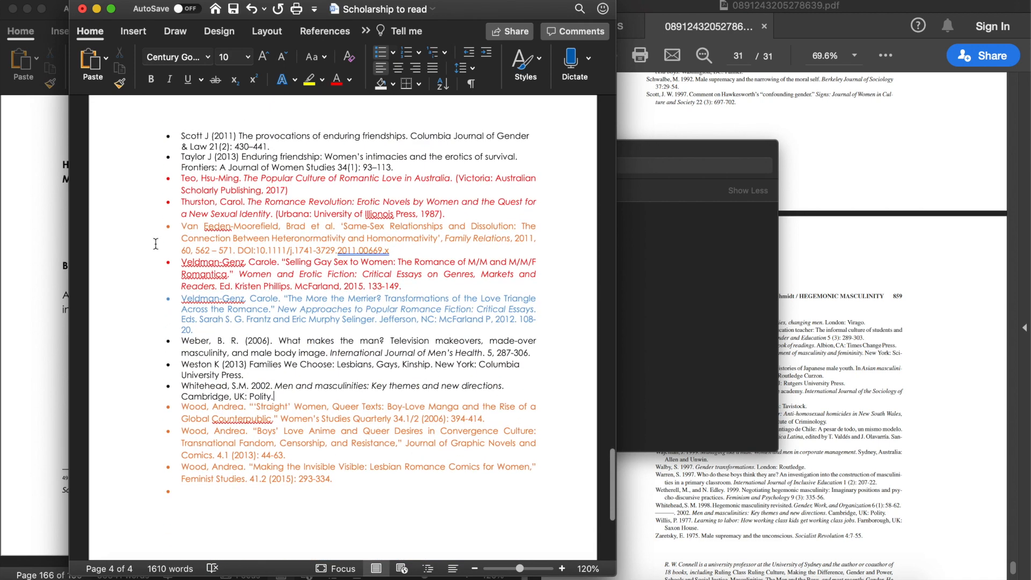
pyautogui.scroll(1, 156, 244)
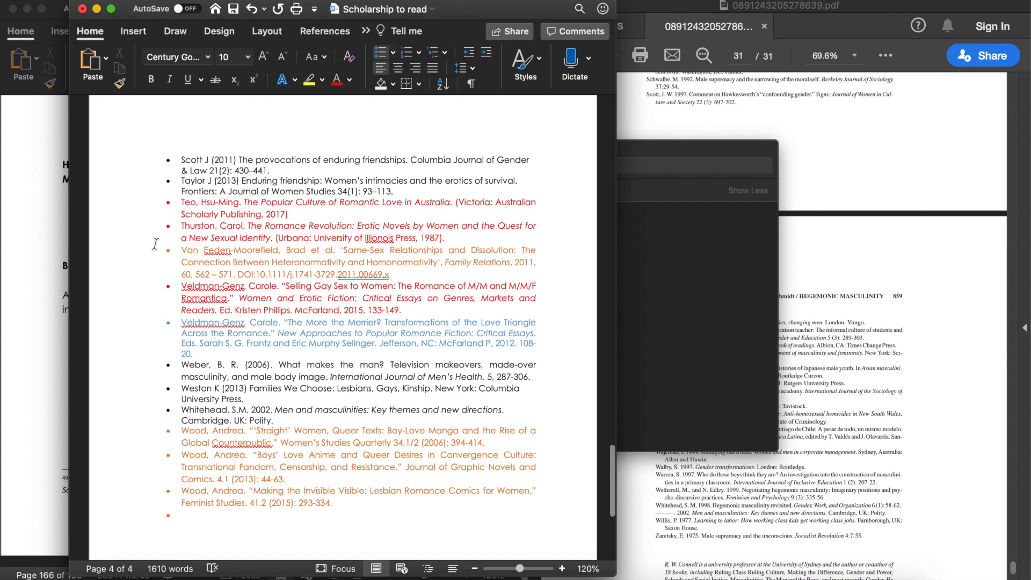
# In Safari, search the UoB library catalogue for "Men and masculinities: Key themes and new directions" and check the results for the book's availability.
pyautogui.scroll(1, 155, 243)
pyautogui.moveTo(181, 406); pyautogui.dragTo(501, 419)
pyautogui.click(199, 427)
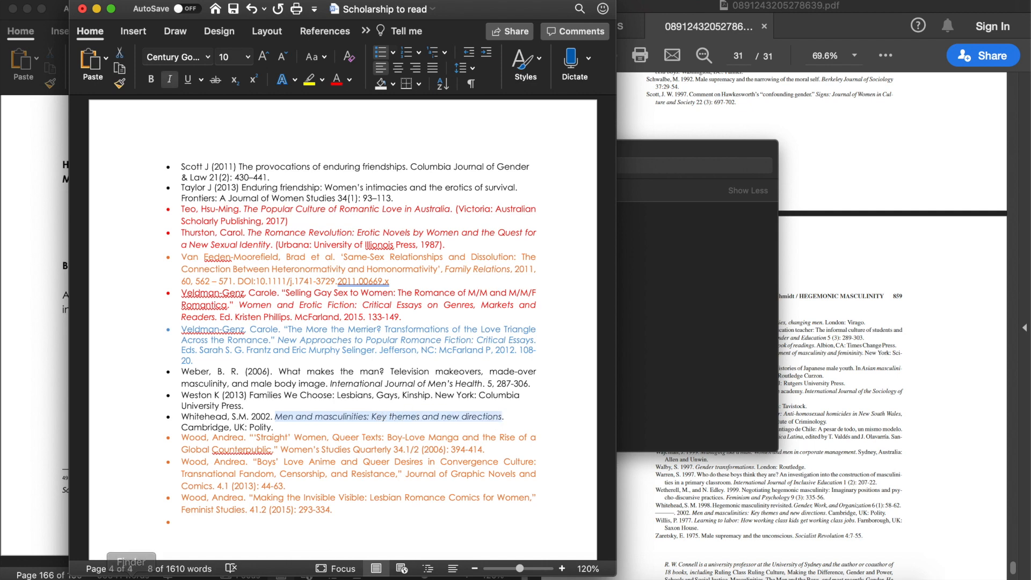
pyautogui.click(196, 571)
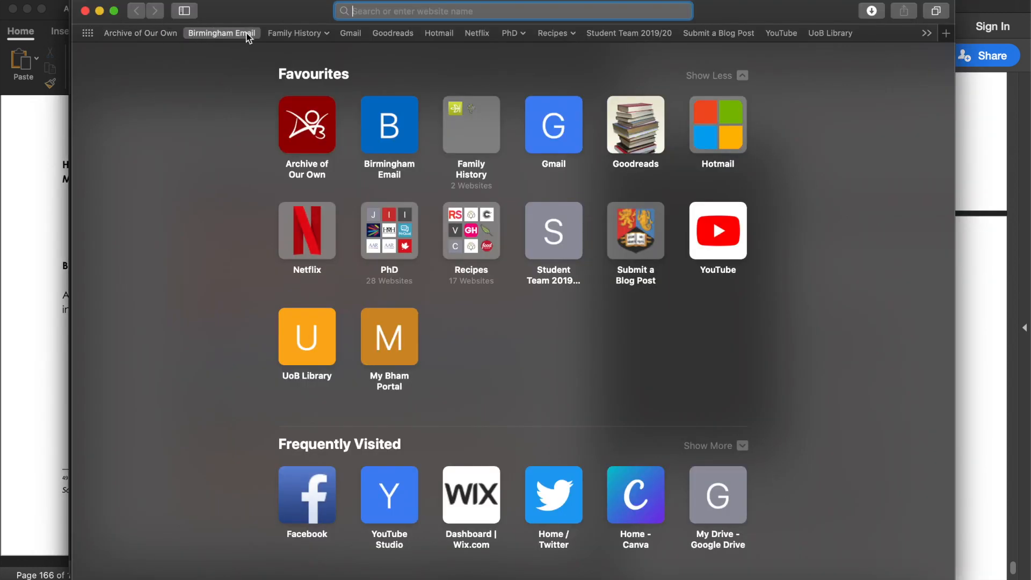
pyautogui.click(831, 33)
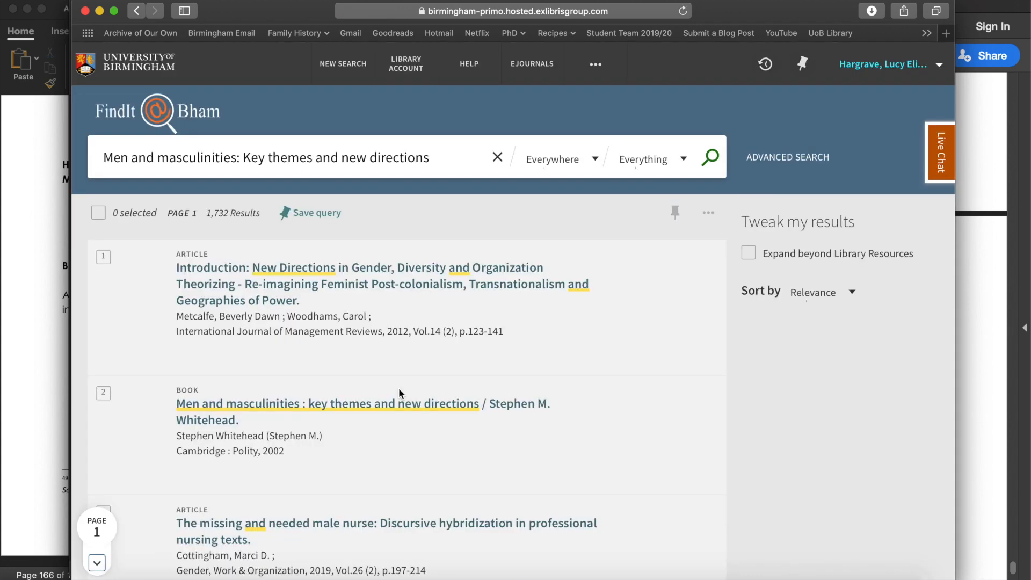
pyautogui.scroll(-5, 333, 458)
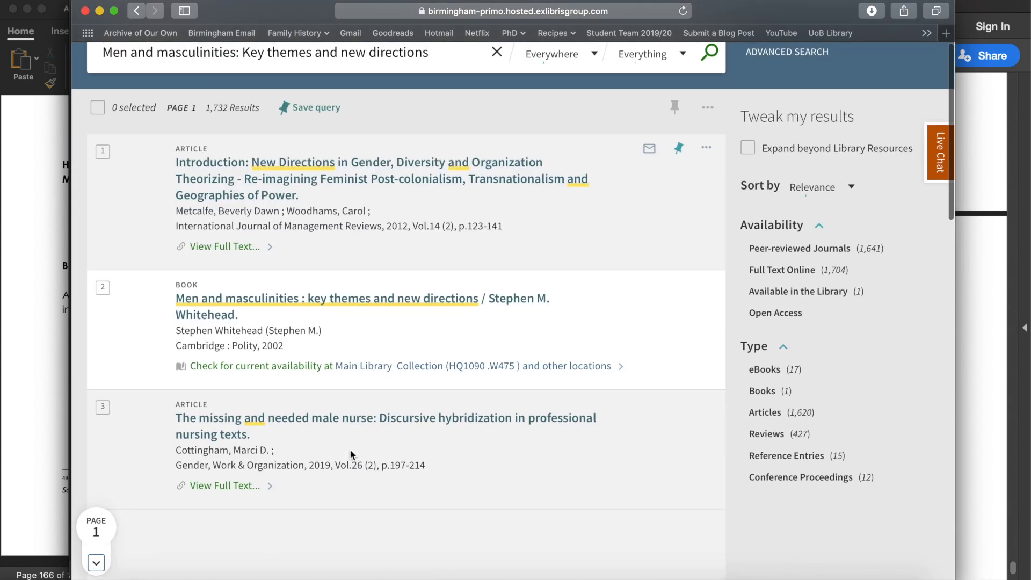
pyautogui.scroll(-15, 351, 455)
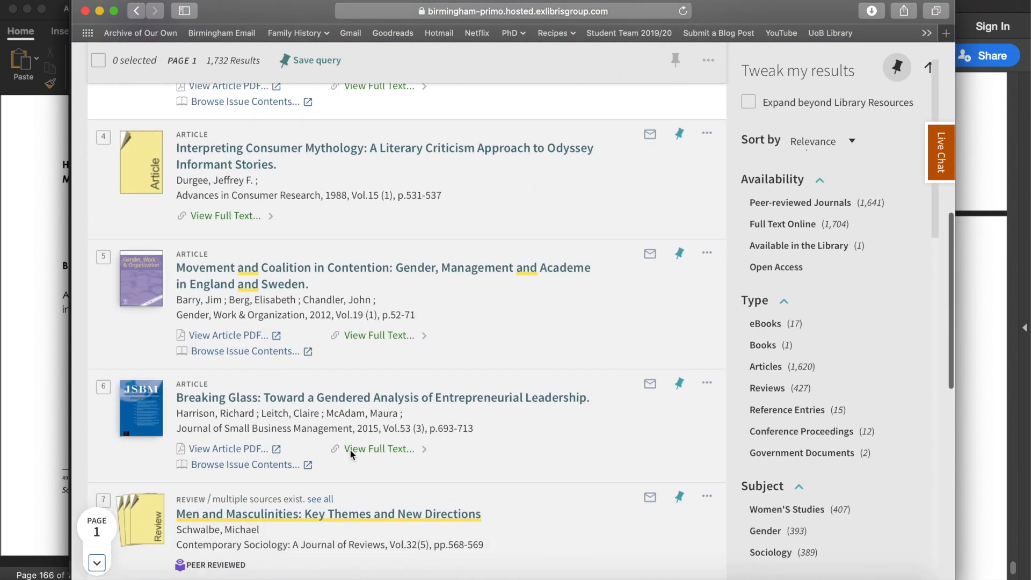
pyautogui.scroll(-5, 350, 454)
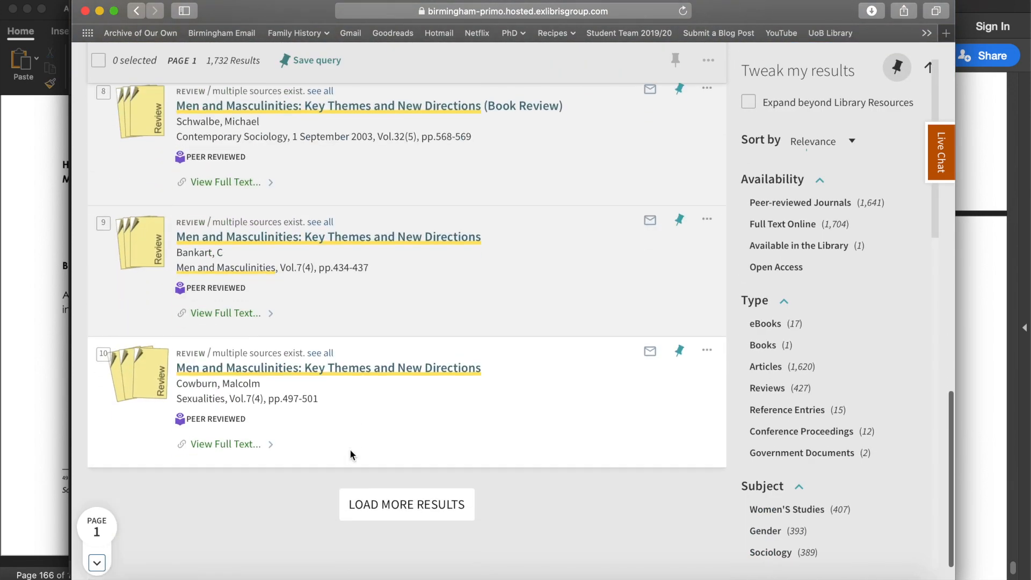
pyautogui.scroll(15, 350, 454)
pyautogui.scroll(15, 350, 449)
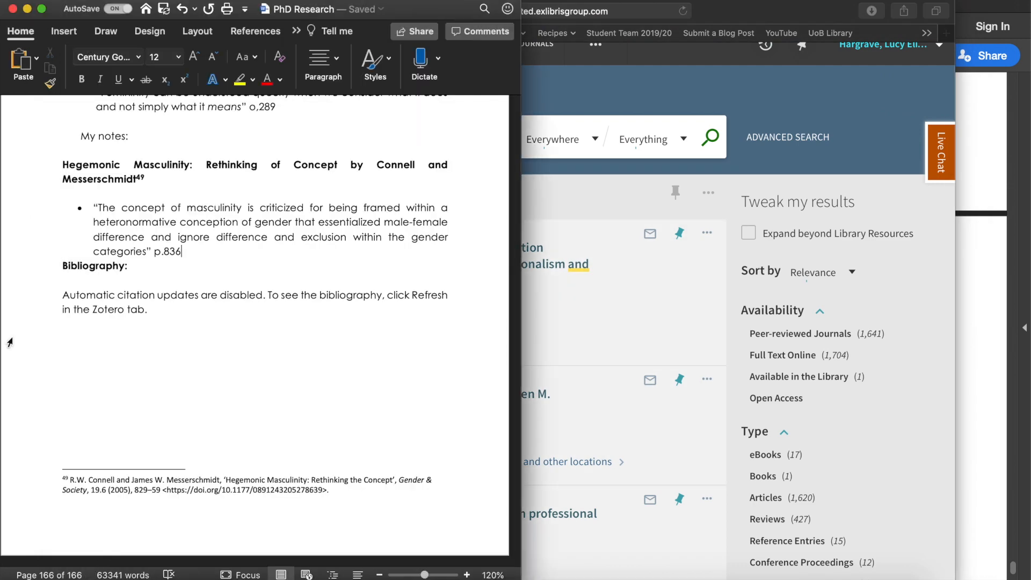
# In "Scholarship to read", colour the whole "Men and masculinities: Key themes and new directions" entry blue to mark it as a library book.
pyautogui.click(14, 344)
pyautogui.press('super+grave')
pyautogui.tripleClick(287, 422)
pyautogui.click(350, 80)
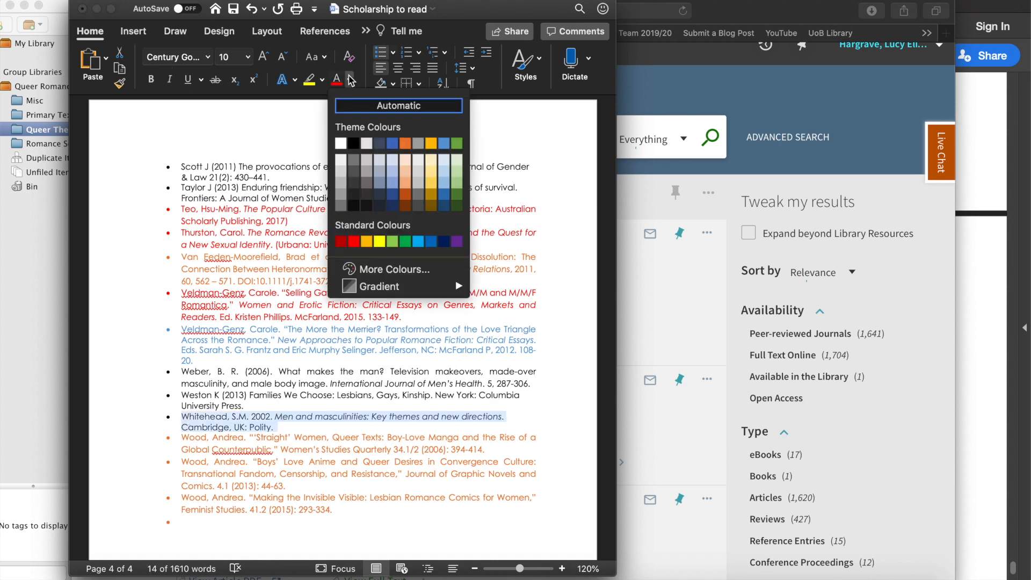
pyautogui.click(433, 145)
pyautogui.click(336, 431)
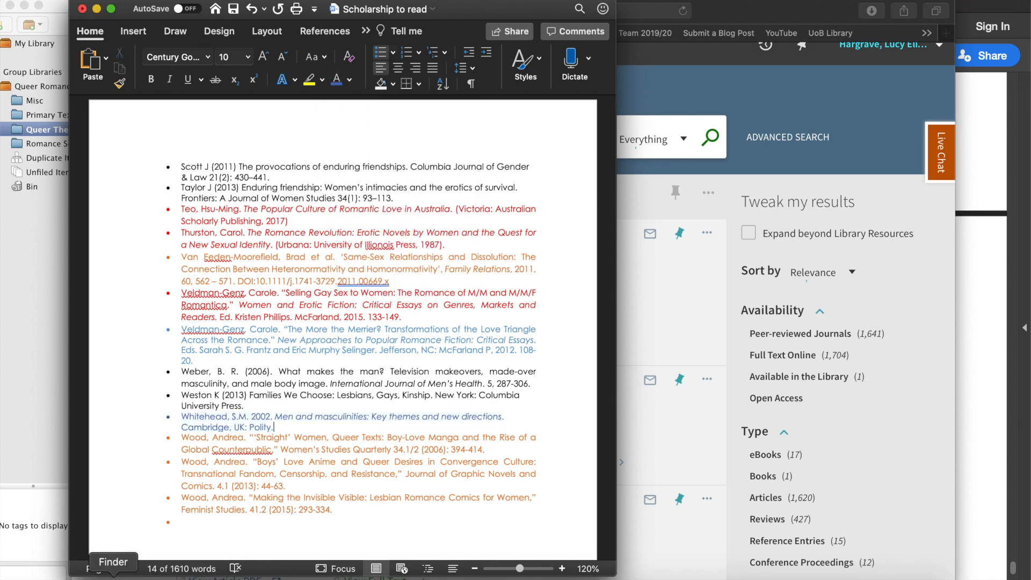
# Open the "Coronavirus List" document from the PhD Admin folder in Finder.
pyautogui.click(111, 579)
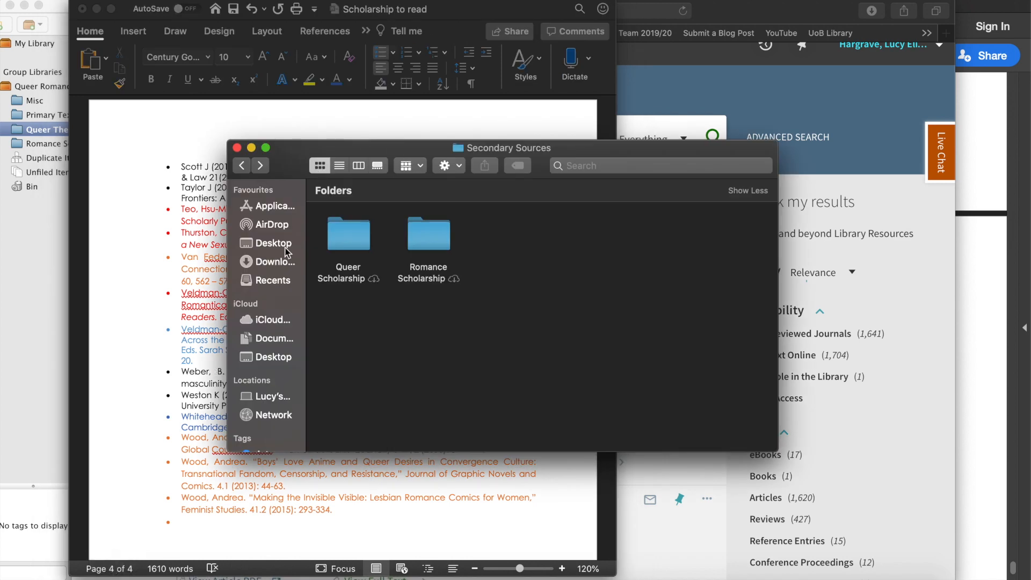
pyautogui.click(275, 339)
pyautogui.doubleClick(450, 310)
pyautogui.click(538, 208)
pyautogui.doubleClick(539, 208)
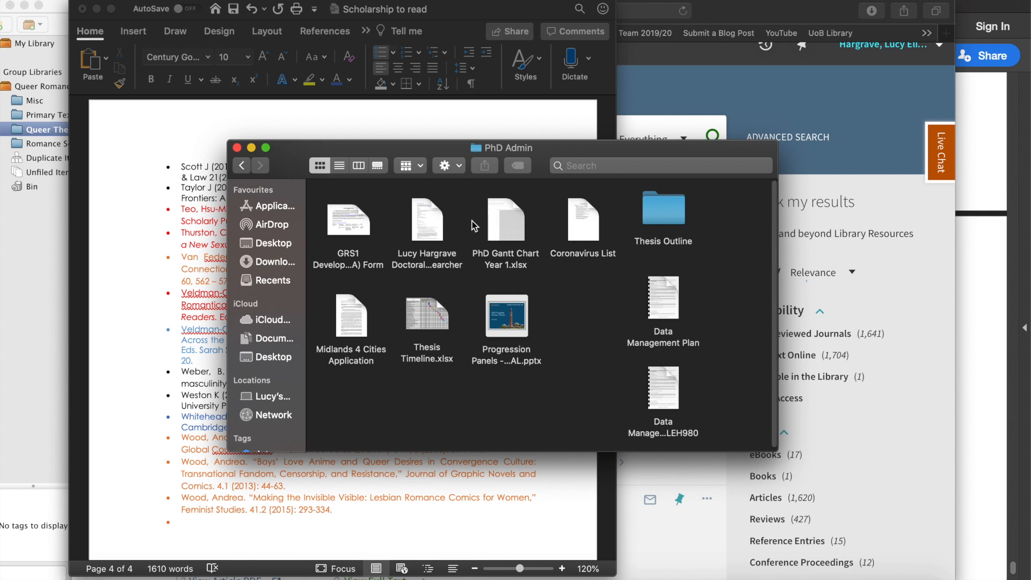
pyautogui.click(584, 219)
pyautogui.doubleClick(583, 219)
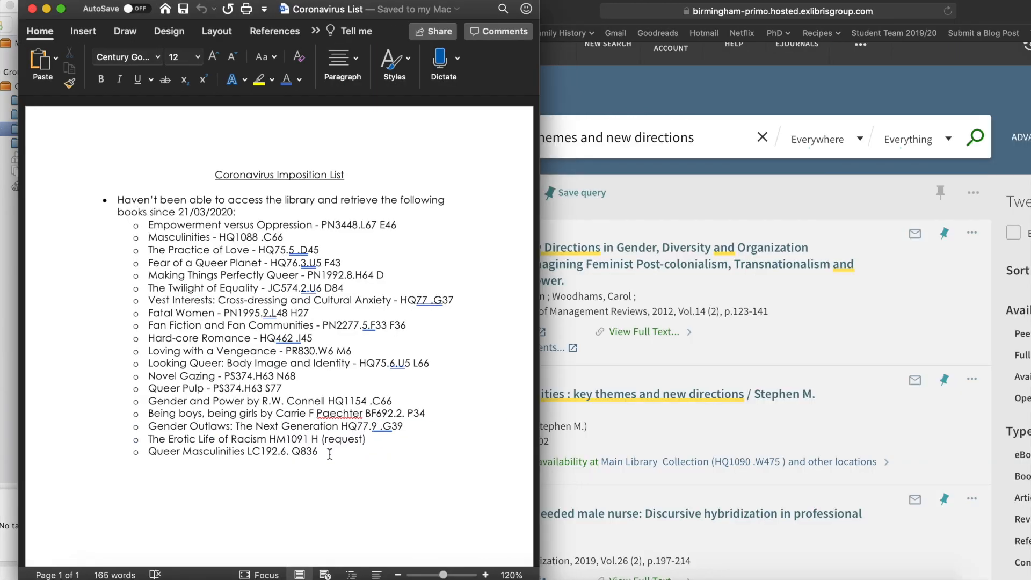
# Add "Men and Masculinities HQ1090 .W475" as a new sub-bullet after "Queer Masculinities" in the Coronavirus Imposition List.
pyautogui.click(329, 454)
pyautogui.press('Return')
pyautogui.write('Men and Masc')
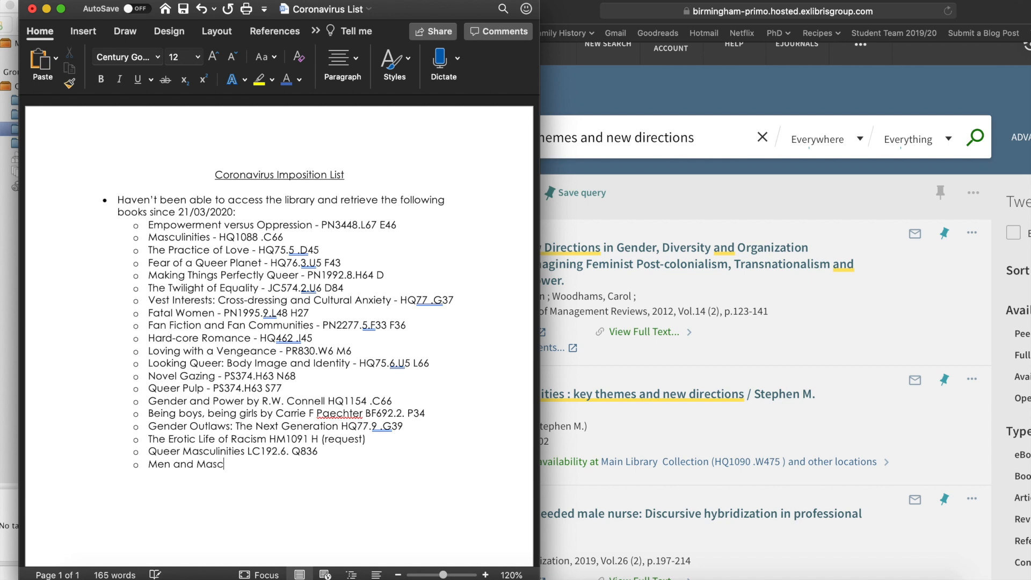
pyautogui.write('ulinities HQ1090 .W4')
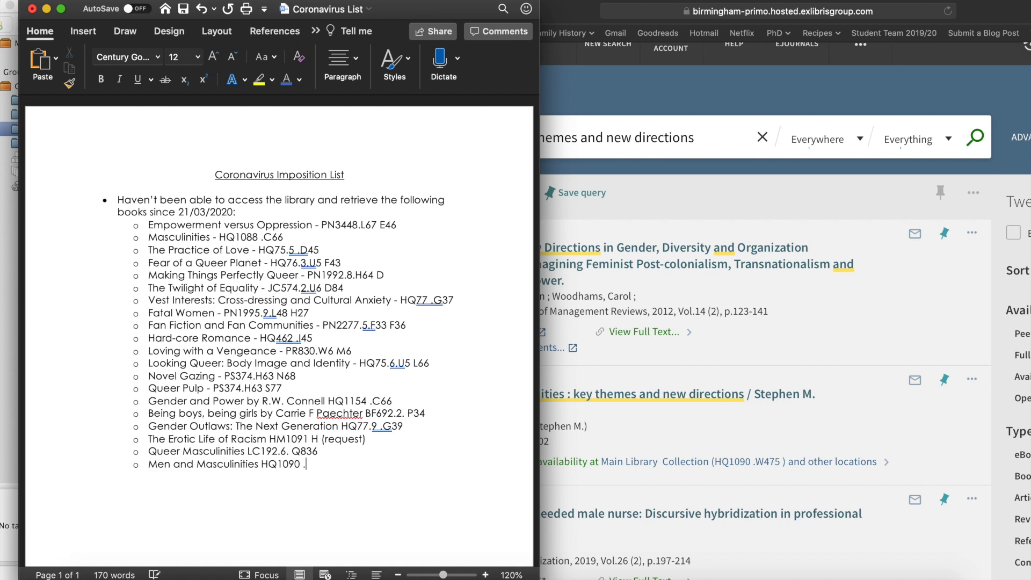
pyautogui.write('7')
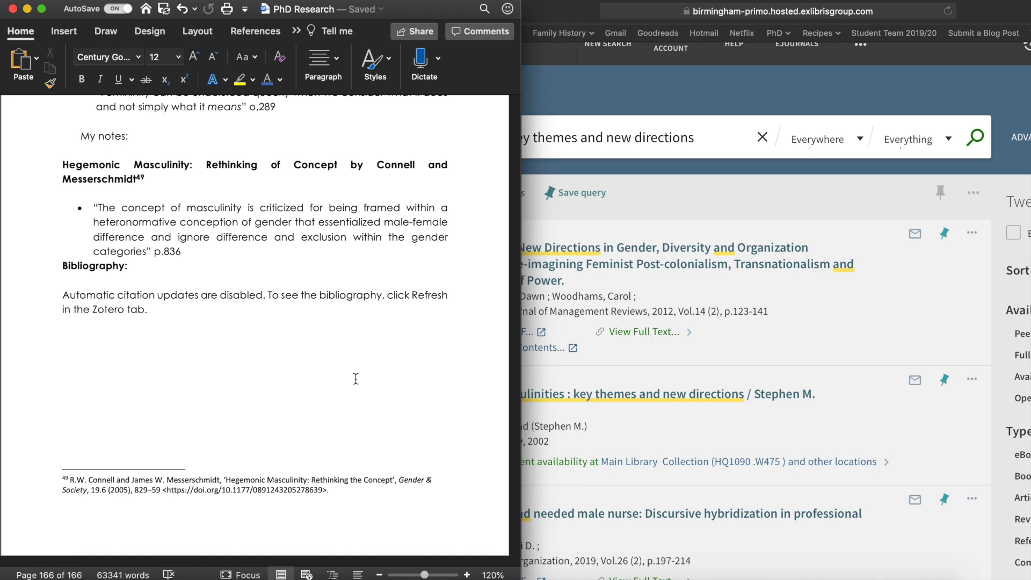
# In PhD Research, add a non-bold "My notes:" line between the p.836 quotation and the Bibliography heading, with blank lines around it.
pyautogui.press('Return')
pyautogui.press('Return')
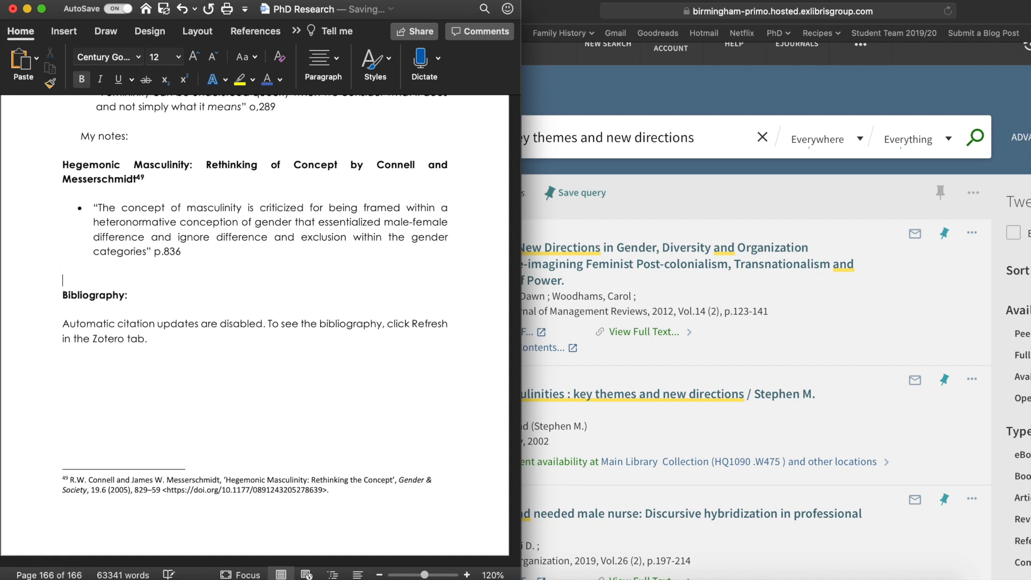
pyautogui.press('Return')
pyautogui.press('Up')
pyautogui.write('My')
pyautogui.press('BackSpace')
pyautogui.press('BackSpace')
pyautogui.press('super+b')
pyautogui.write('My notes:')
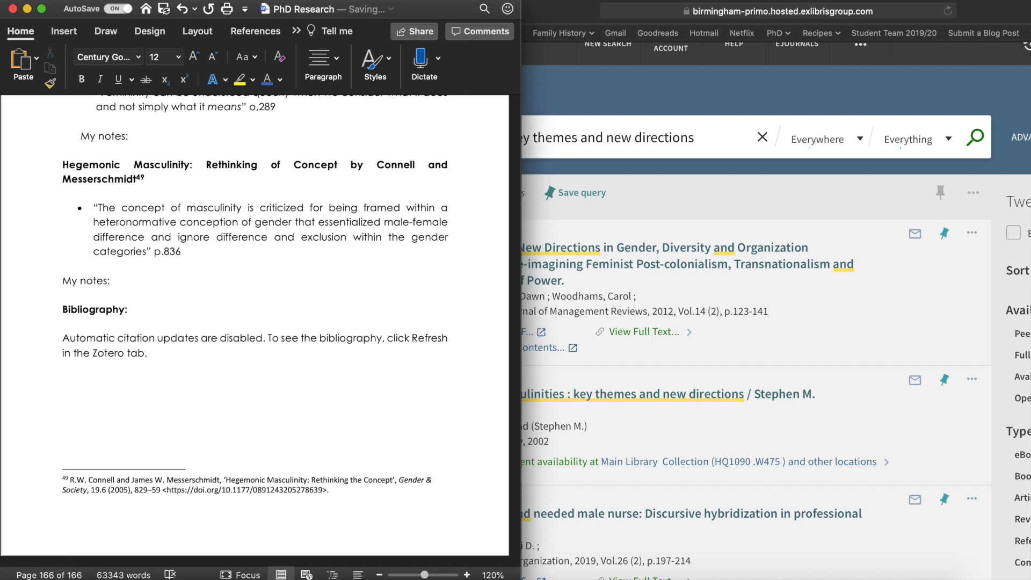
# Start an empty bullet point beneath the new "My notes:" line in the Hegemonic Masculinity section.
pyautogui.press('Return')
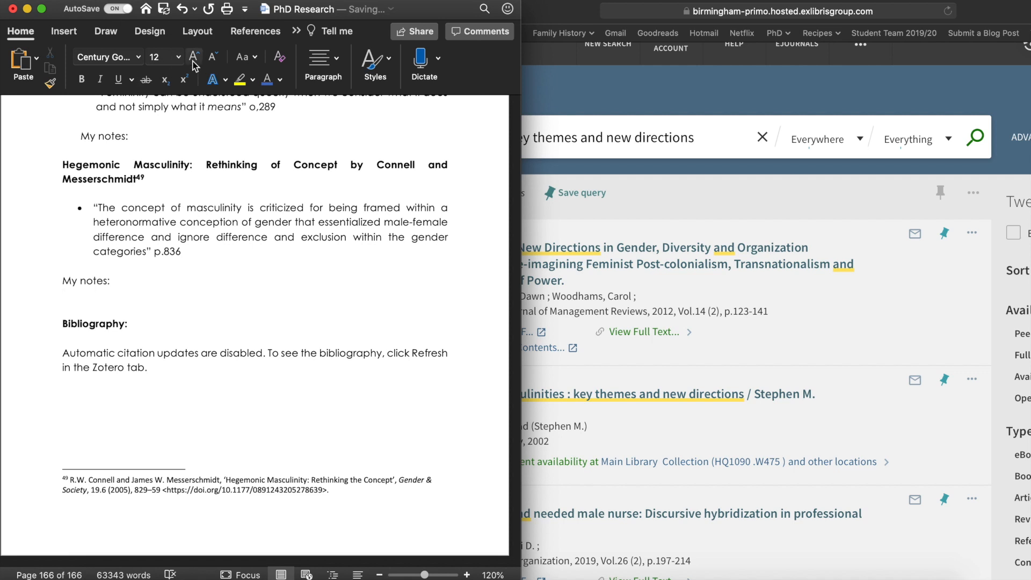
pyautogui.click(323, 67)
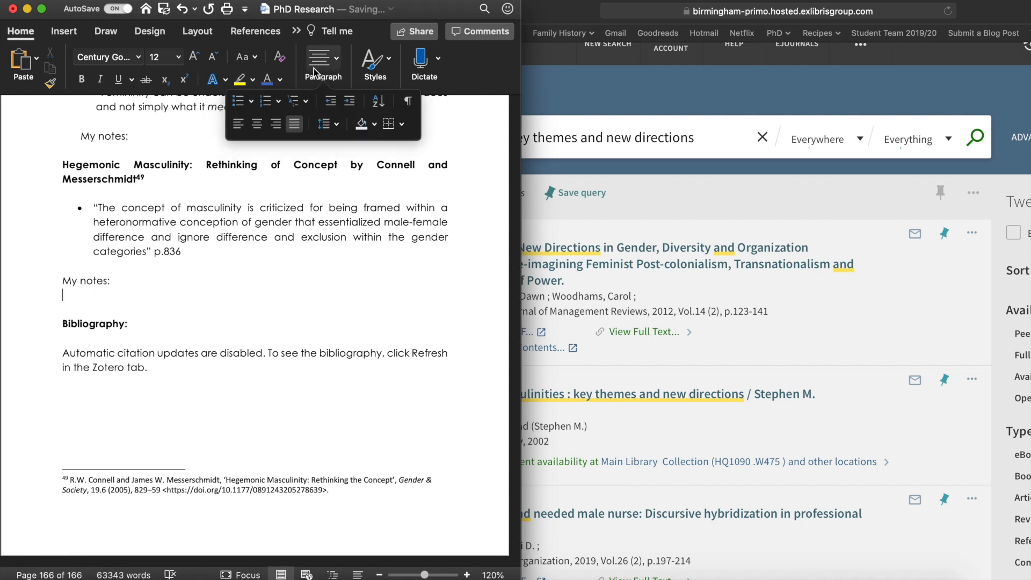
pyautogui.click(237, 100)
pyautogui.click(104, 298)
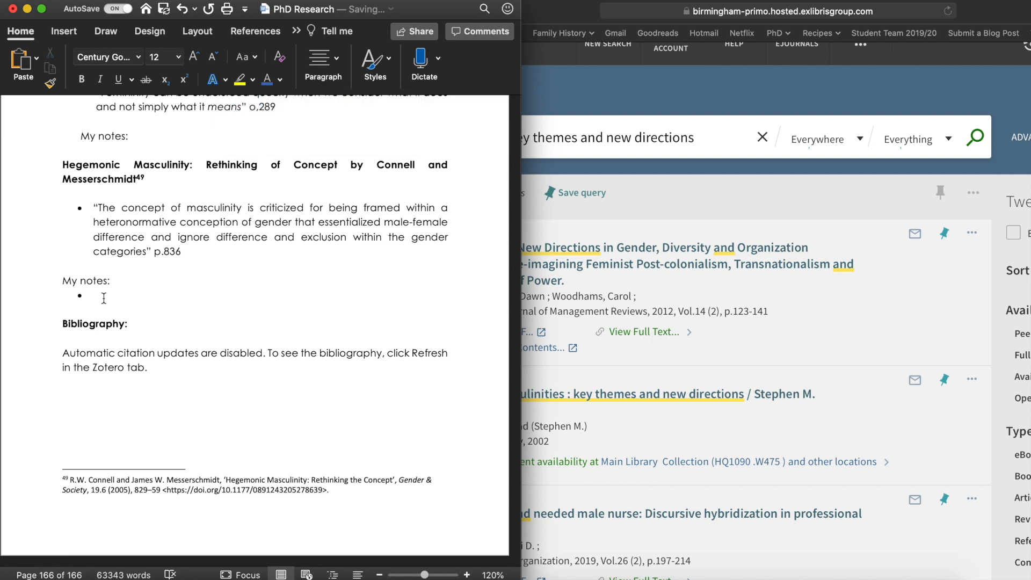
# Look back through the earlier reading notes in PhD Research for a filled-in "My notes" section.
pyautogui.scroll(15, 104, 298)
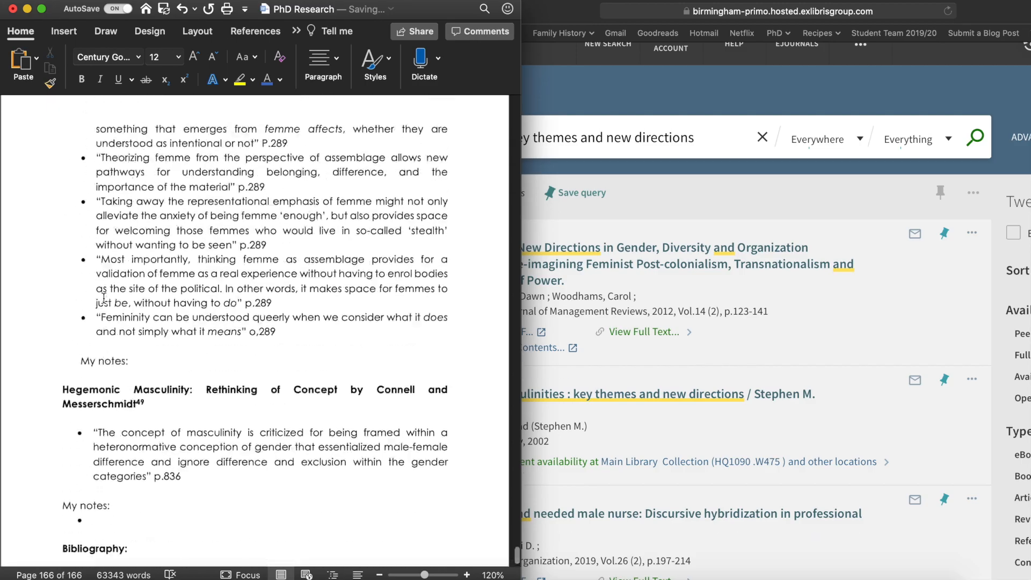
pyautogui.scroll(15, 104, 286)
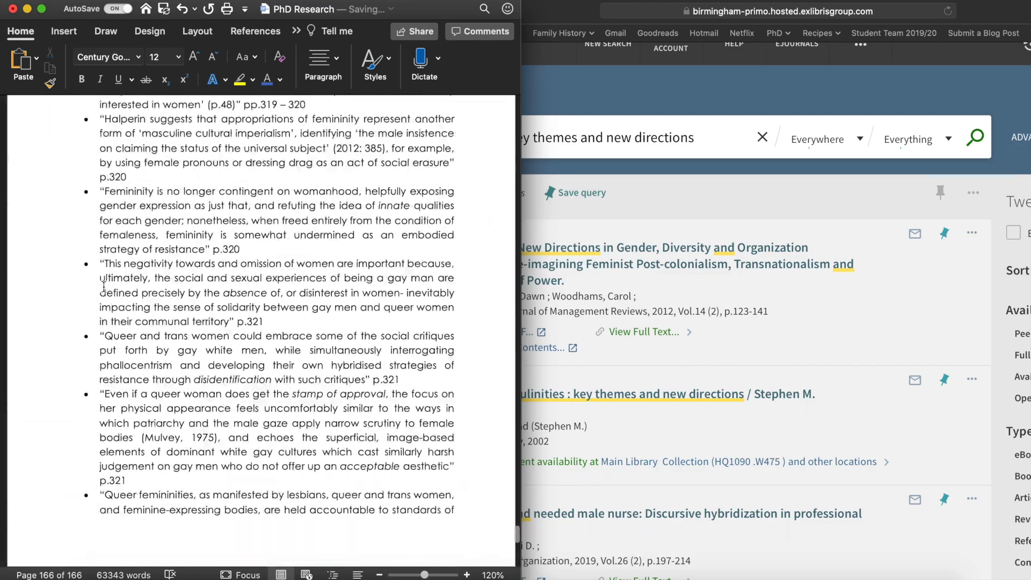
pyautogui.scroll(15, 104, 286)
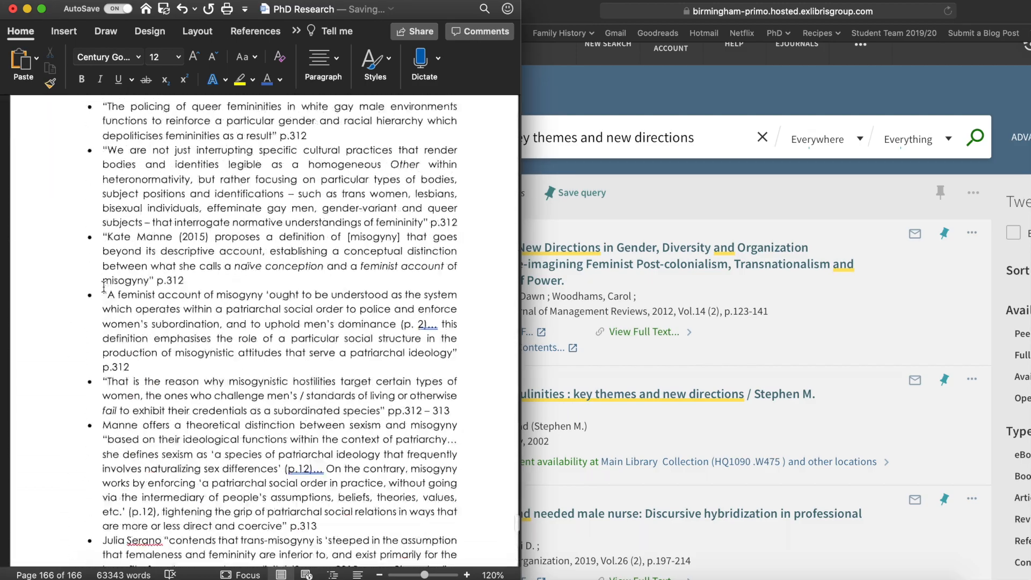
pyautogui.scroll(20, 103, 286)
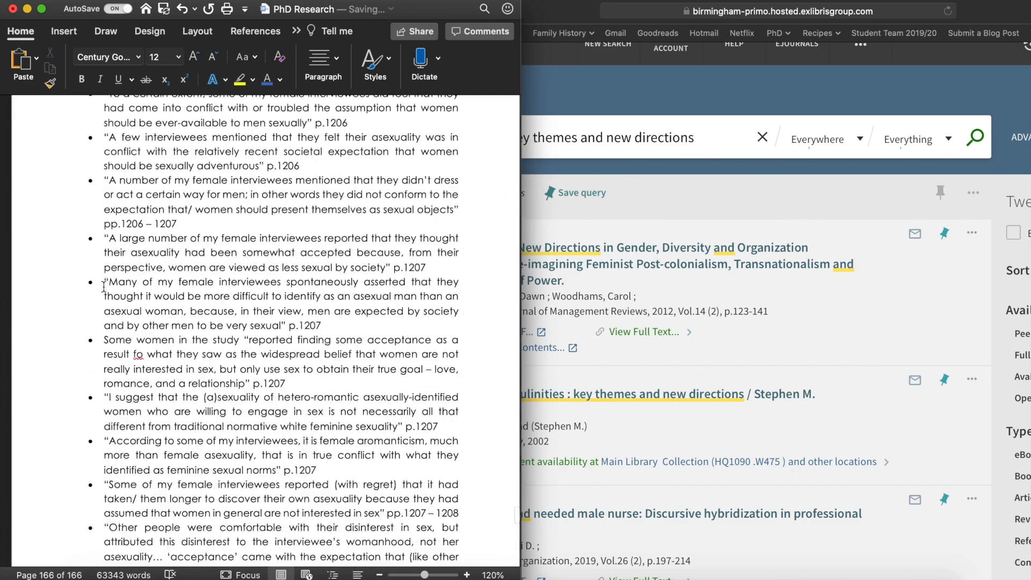
pyautogui.scroll(10, 488, 177)
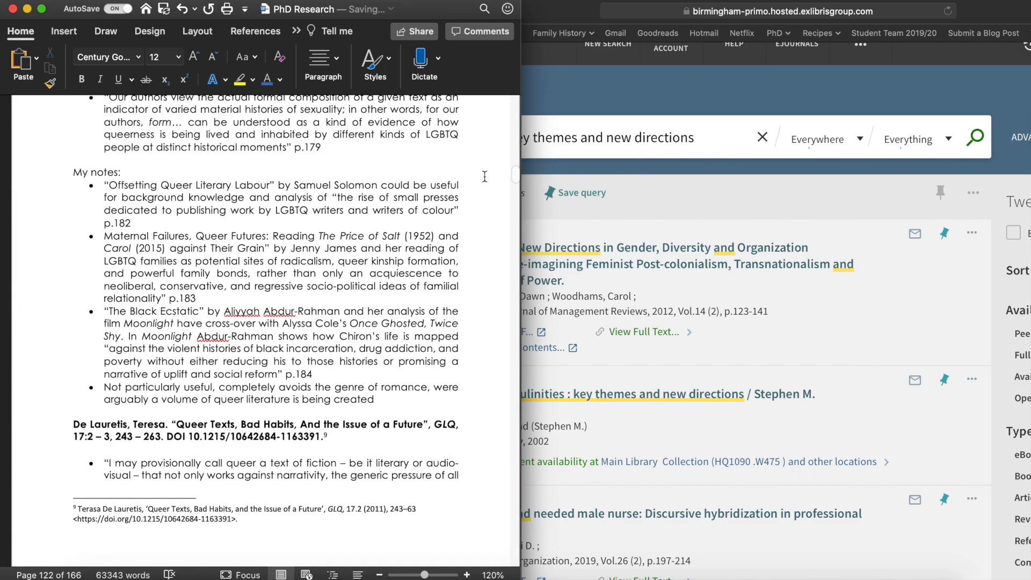
# Review the "Queers Read This!" reading notes in PhD Research, comparing the bulleted quotations with the "My notes" section beneath them.
pyautogui.scroll(1, 335, 302)
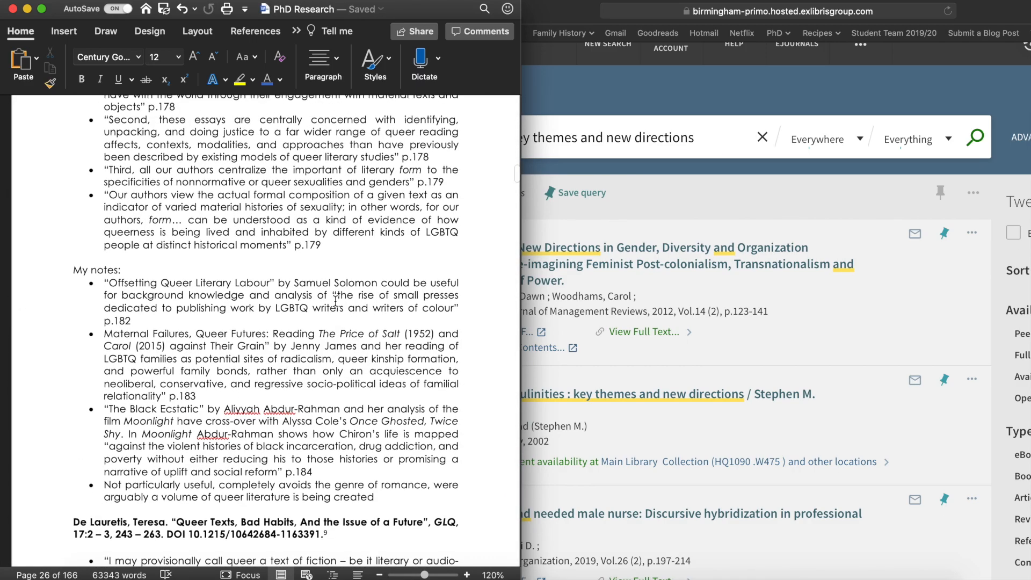
pyautogui.scroll(20, 336, 301)
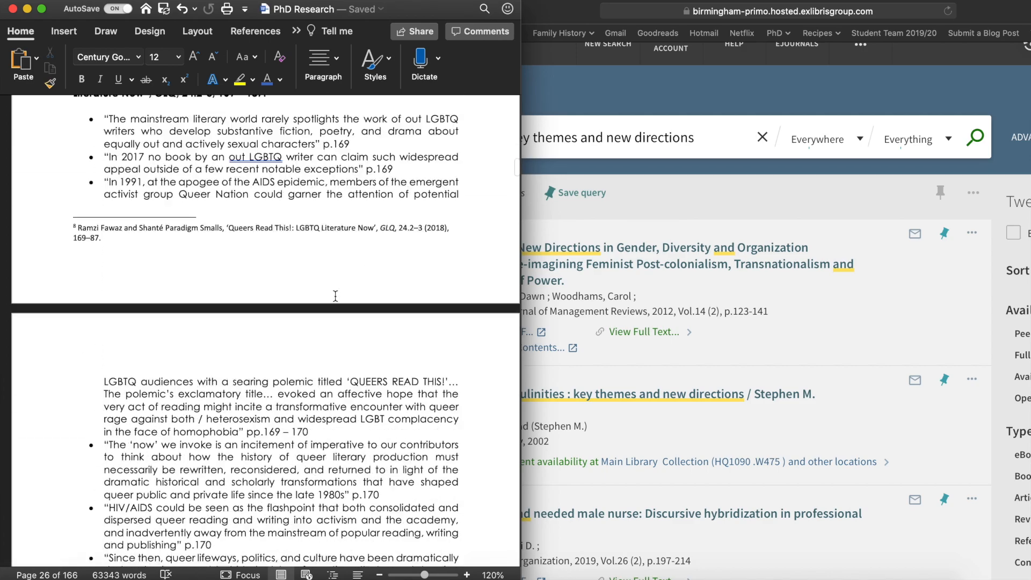
pyautogui.scroll(-15, 335, 297)
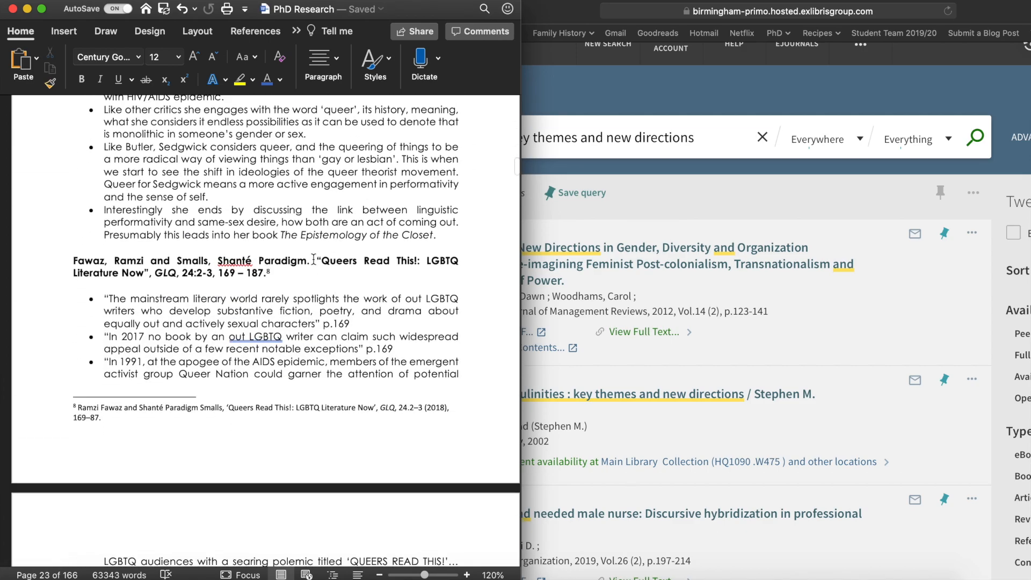
pyautogui.scroll(-20, 351, 365)
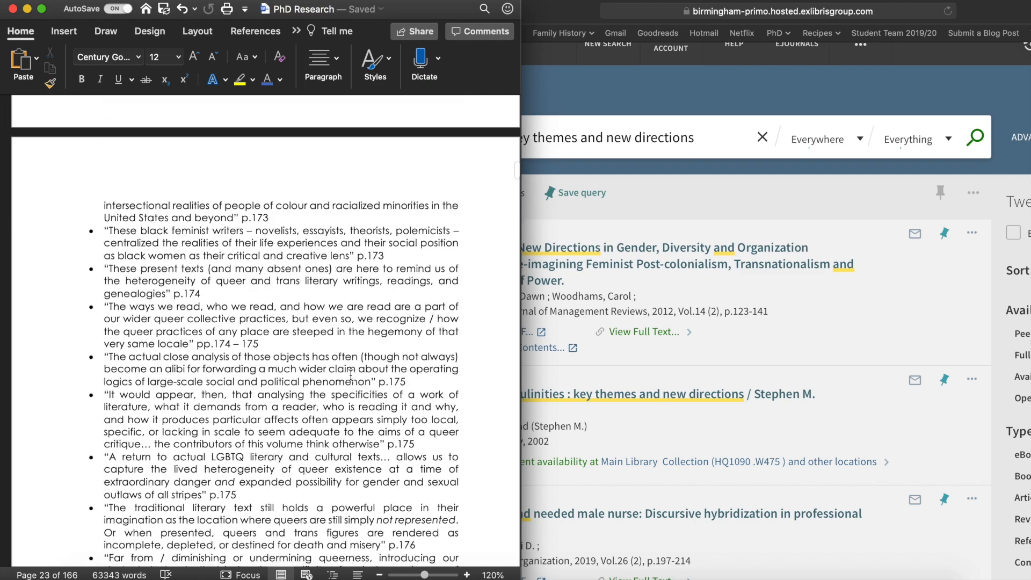
pyautogui.scroll(-15, 352, 375)
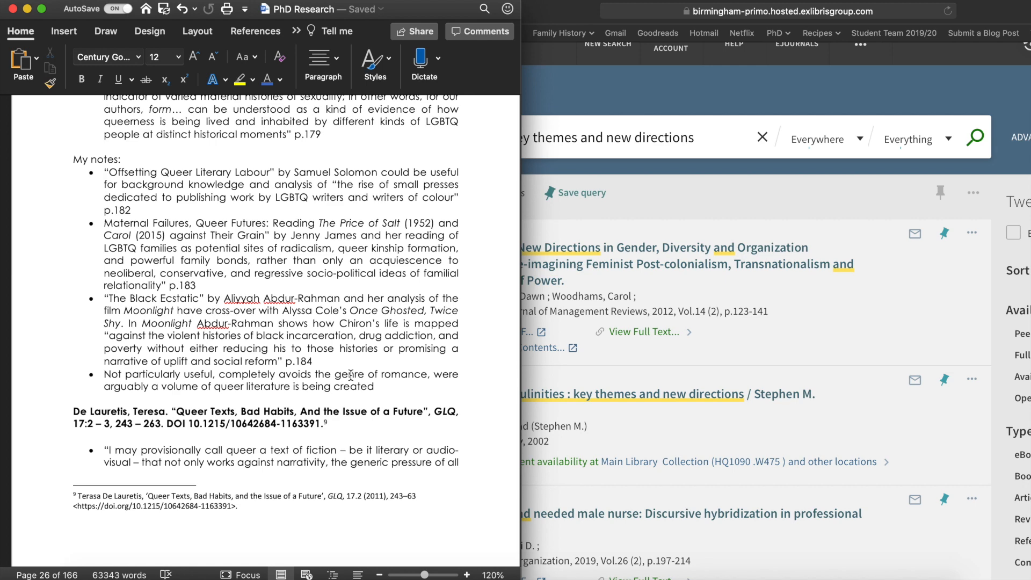
pyautogui.scroll(1, 350, 375)
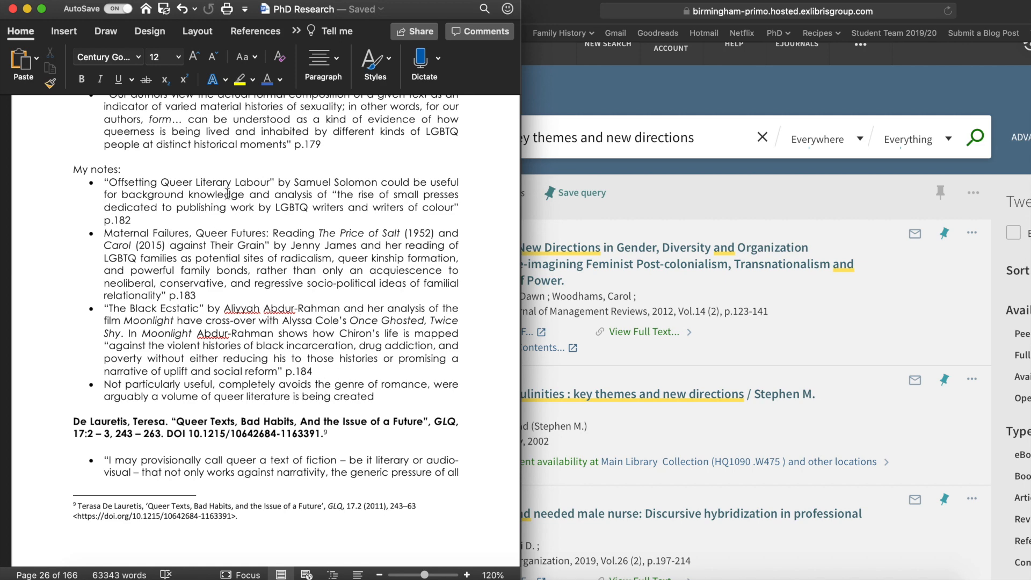
pyautogui.scroll(-2, 263, 314)
pyautogui.scroll(2, 266, 318)
pyautogui.scroll(-1, 265, 319)
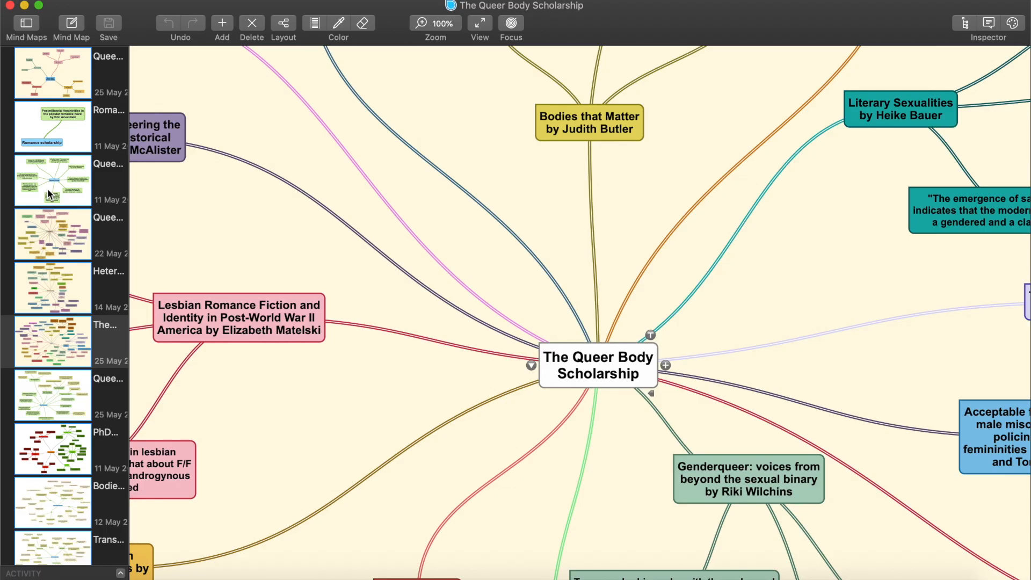
# In the mind map app, open the PhD Research map and view the notes attached to "Queering the heterosexual historical..." and "Compulsory heterosexuality...".
pyautogui.click(34, 459)
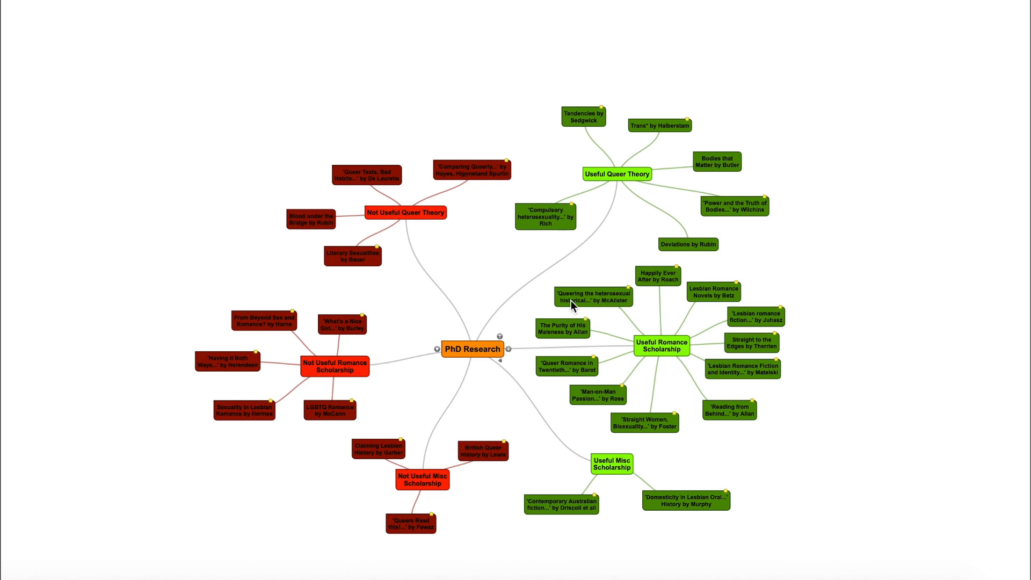
pyautogui.moveTo(587, 300)
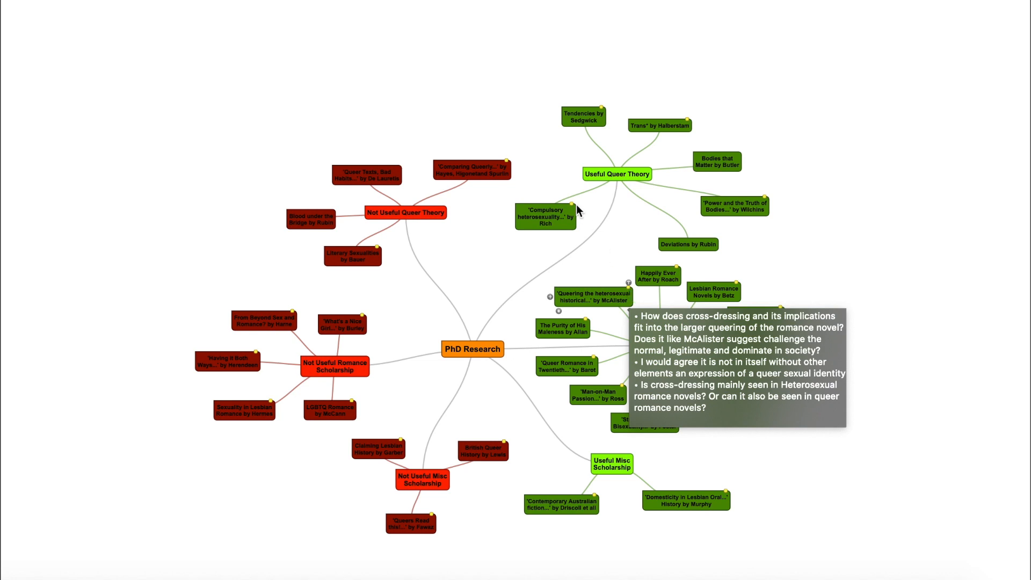
pyautogui.moveTo(552, 229)
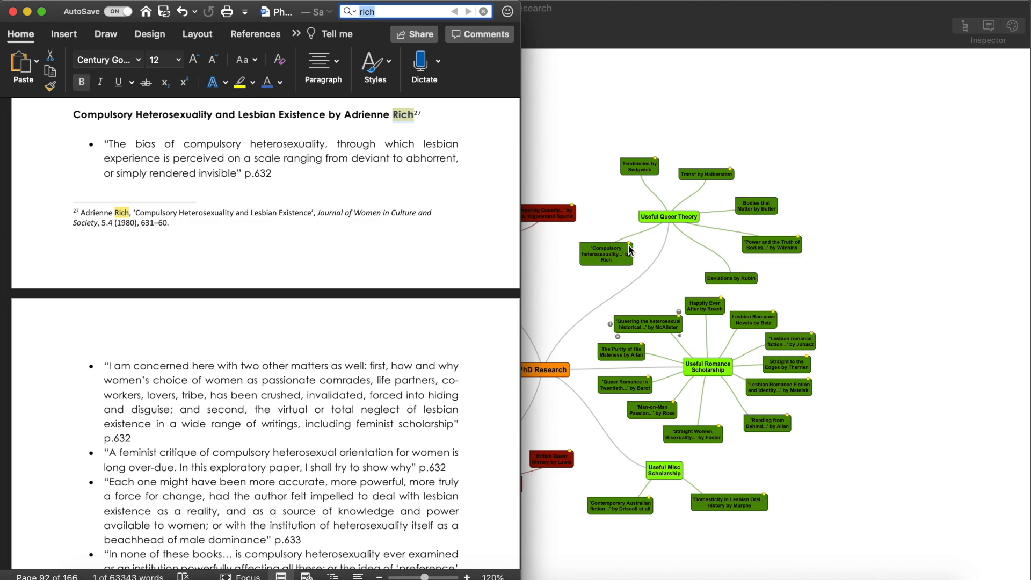
# Look through the "Compulsory Heterosexuality and Lesbian Existence" notes and the entries following them in the Word document, then minimise it.
pyautogui.scroll(-20, 197, 290)
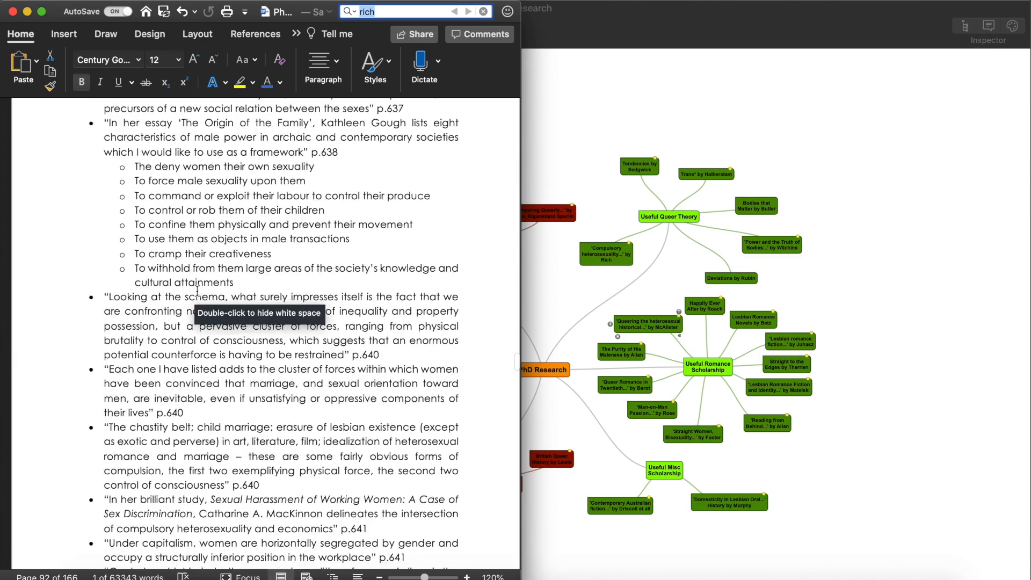
pyautogui.scroll(-20, 198, 290)
pyautogui.scroll(6, 197, 285)
pyautogui.scroll(-1, 198, 276)
pyautogui.scroll(-10, 198, 277)
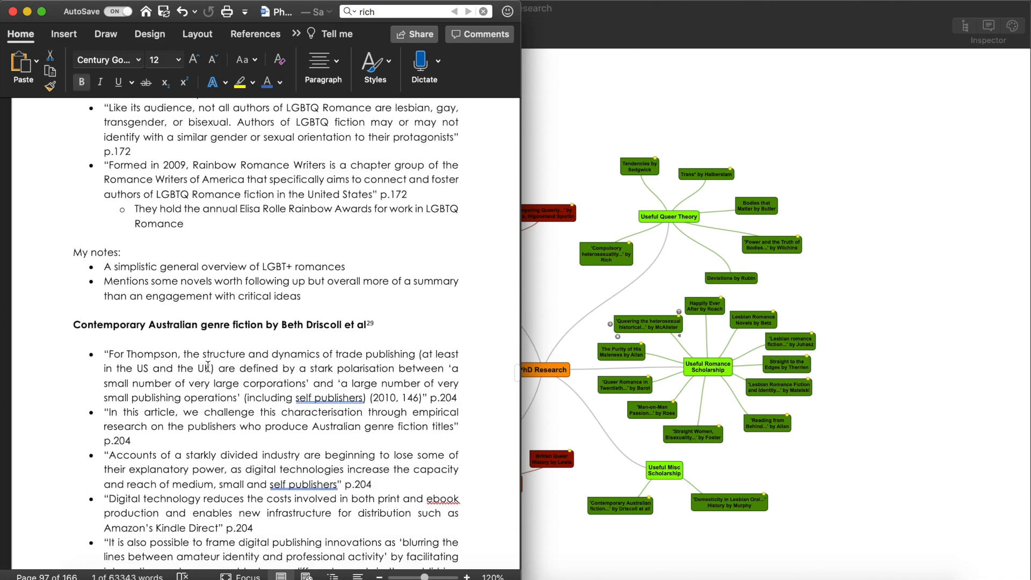
pyautogui.scroll(20, 190, 193)
pyautogui.scroll(5, 190, 193)
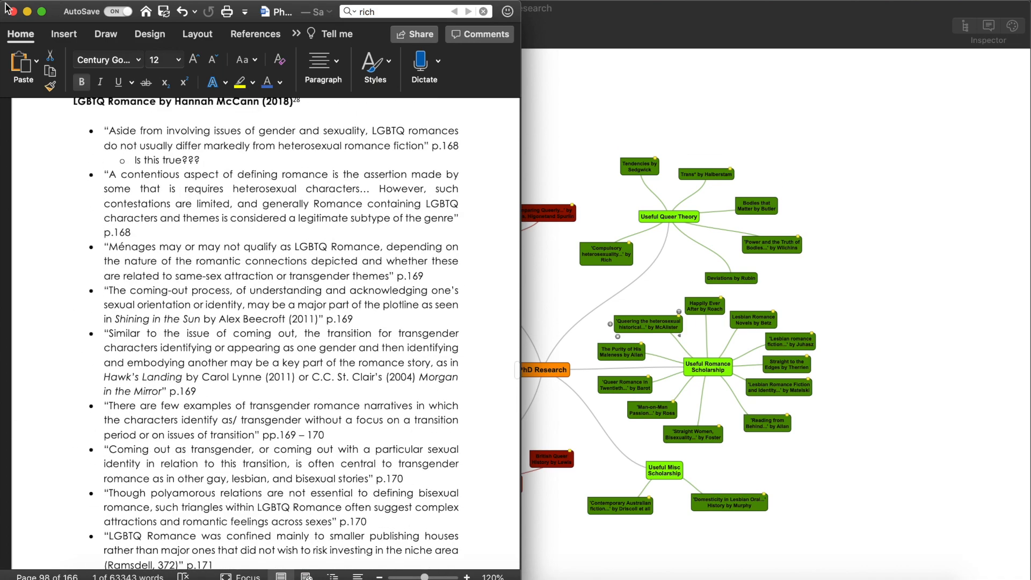
pyautogui.click(27, 11)
# Open the "Trans*" mind map from the list of saved mind maps.
pyautogui.click(358, 170)
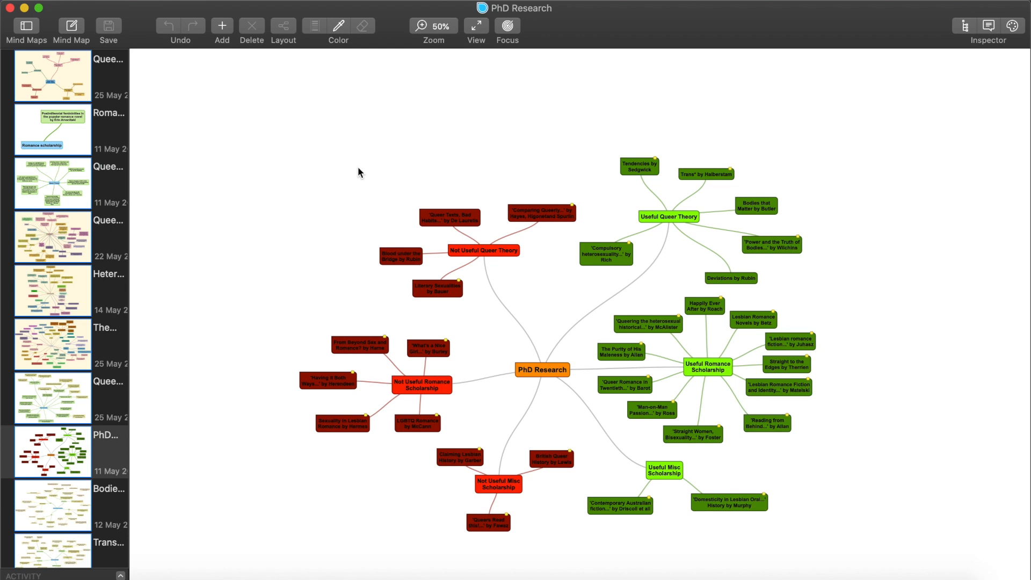
pyautogui.scroll(-3, 51, 436)
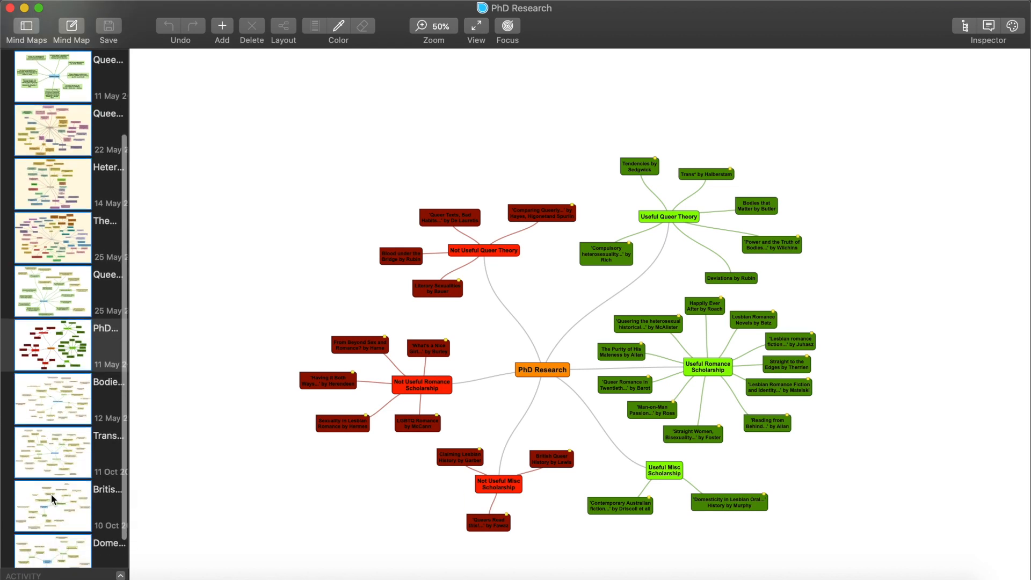
pyautogui.click(46, 456)
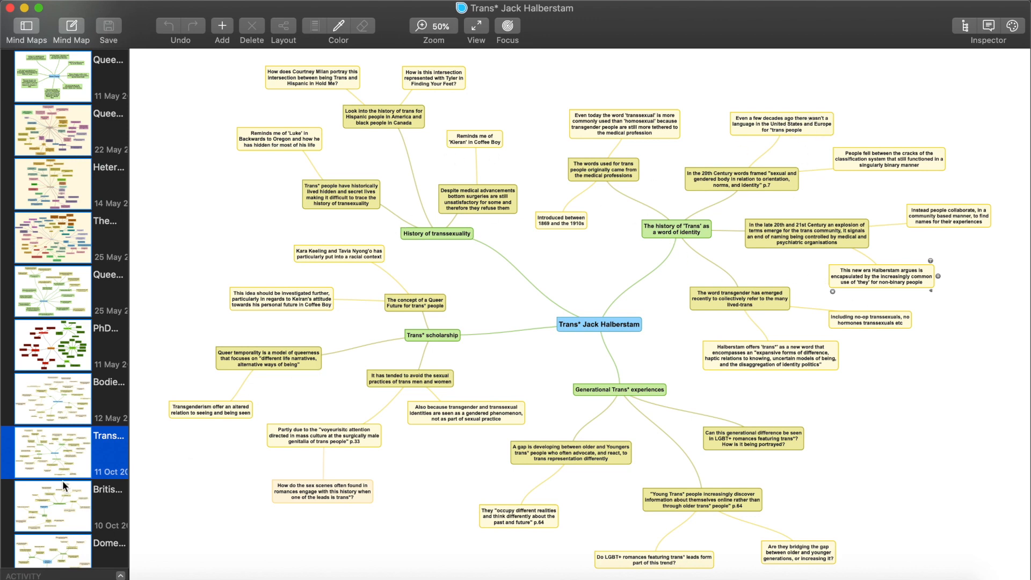
# Open the "Domesticity in Lesbian Narratives" mind map and move the same-sex couple definition node farther from its Homo-domesticity parent.
pyautogui.click(47, 407)
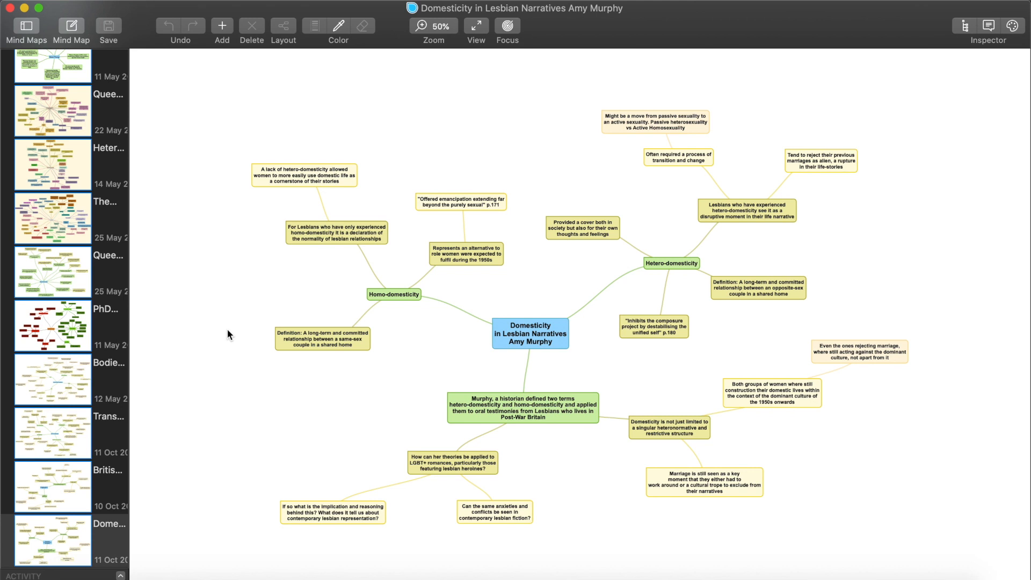
pyautogui.moveTo(320, 337); pyautogui.dragTo(278, 323)
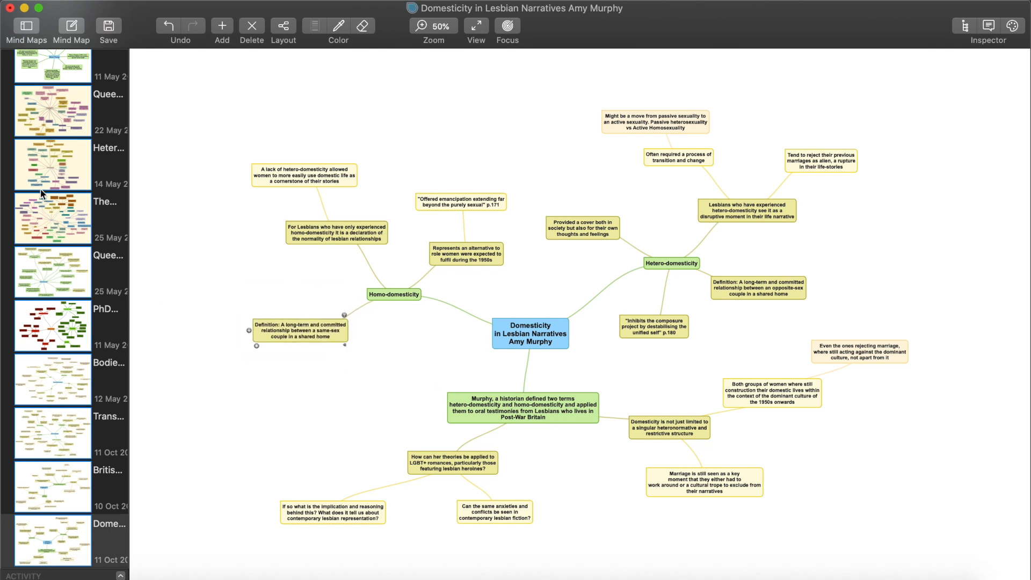
# Open "The Queer Body Scholarship" mind map and adjust its zoom level to view all the branches at a readable size.
pyautogui.click(56, 215)
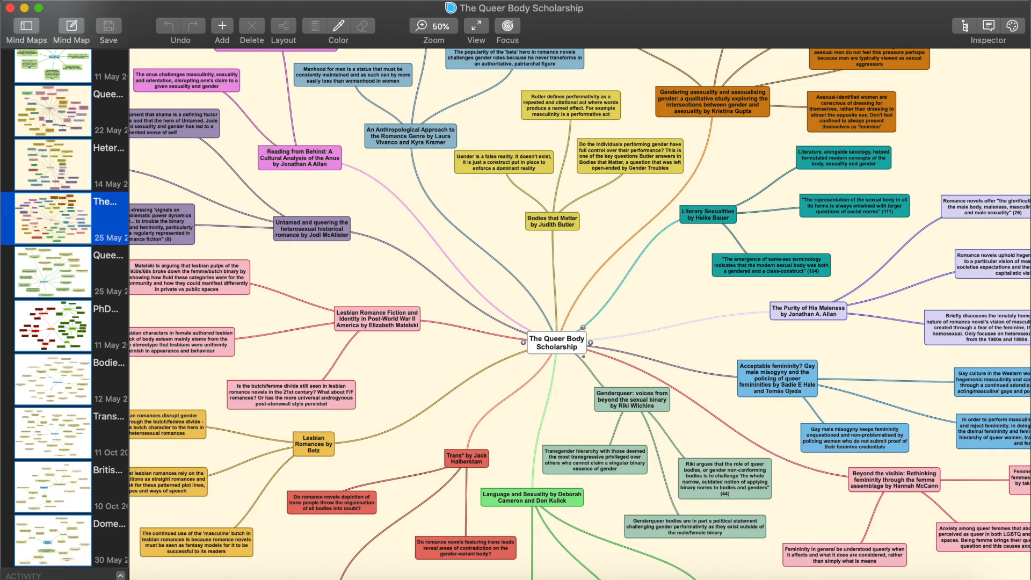
pyautogui.click(433, 26)
pyautogui.click(435, 42)
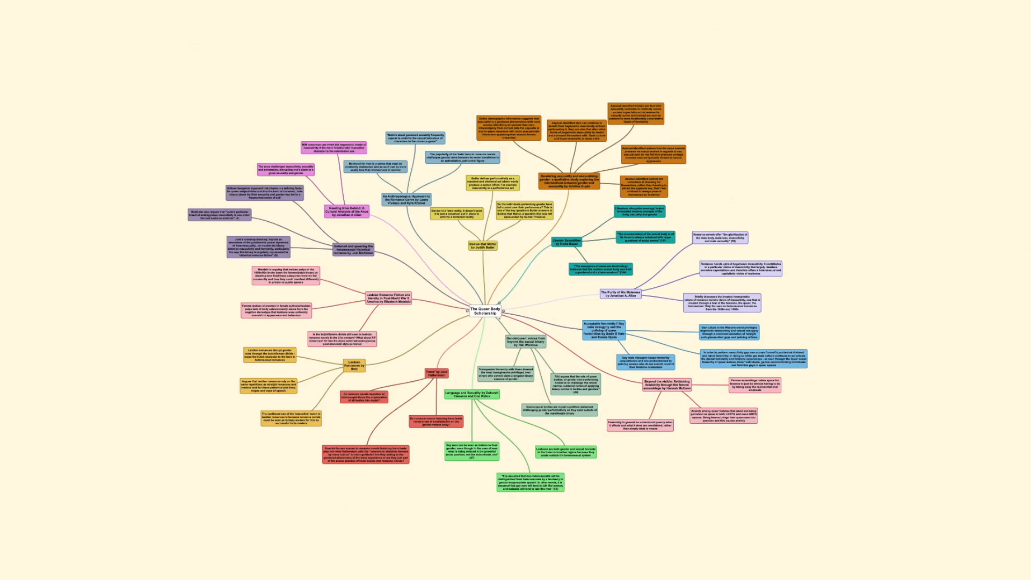
pyautogui.click(349, 1)
pyautogui.click(323, 1)
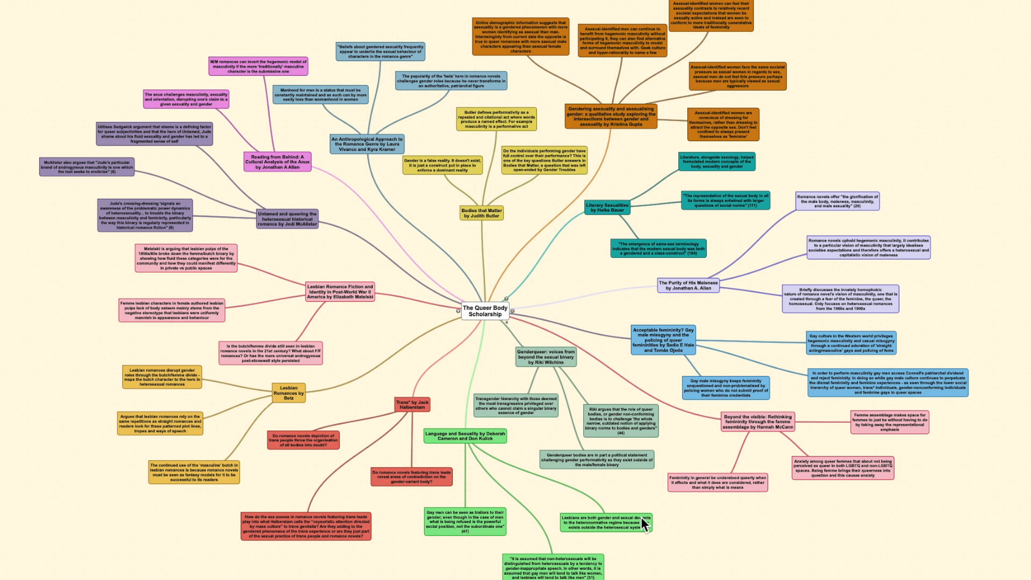
pyautogui.click(322, 0)
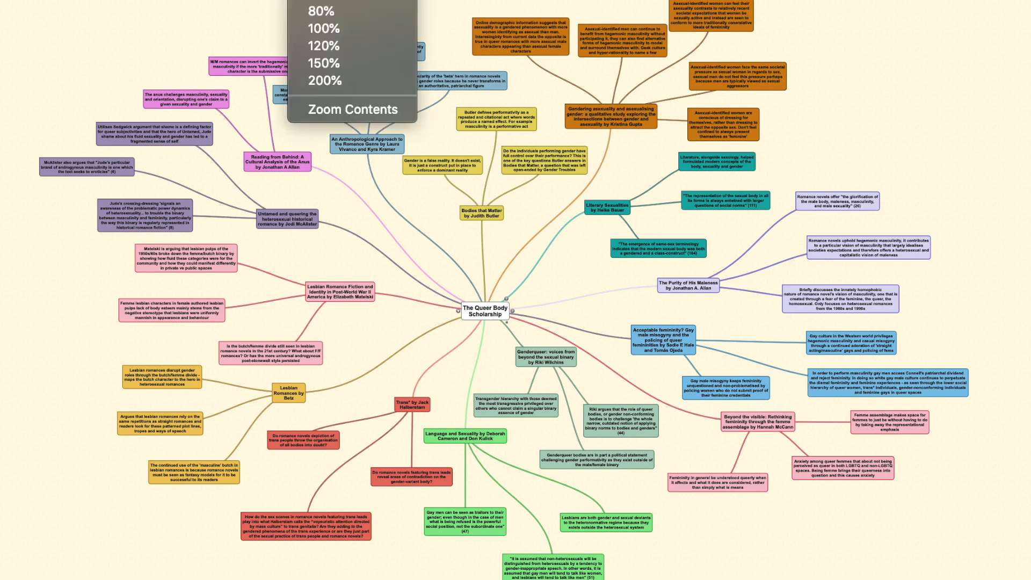